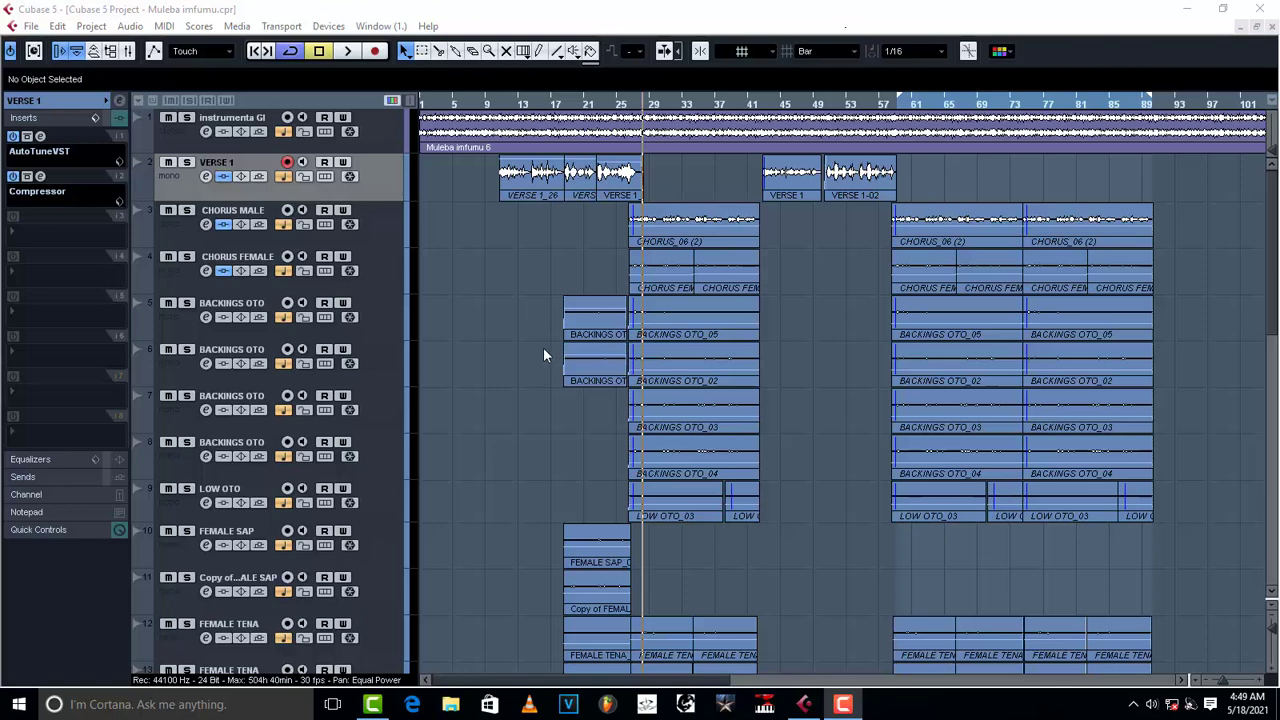
Show the CHORUS MALE track's inspector settings: centred pan, routed to Group 1 Leads.
click(376, 234)
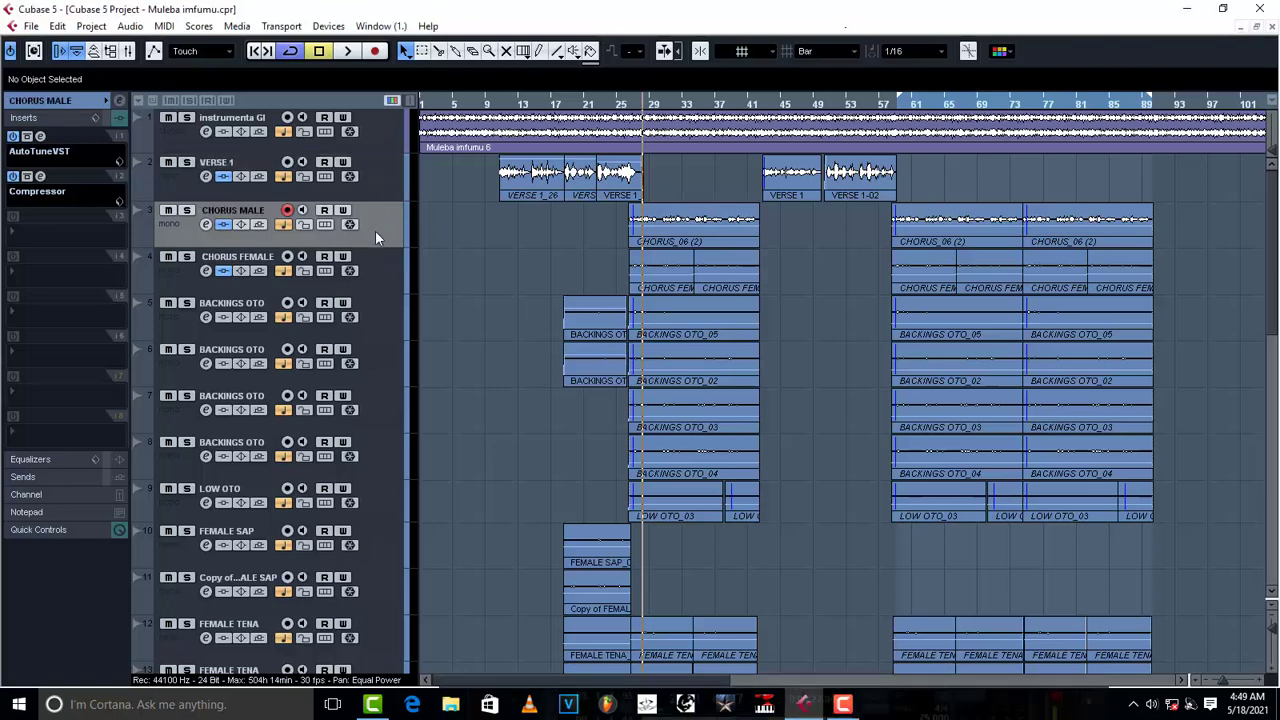
click(62, 104)
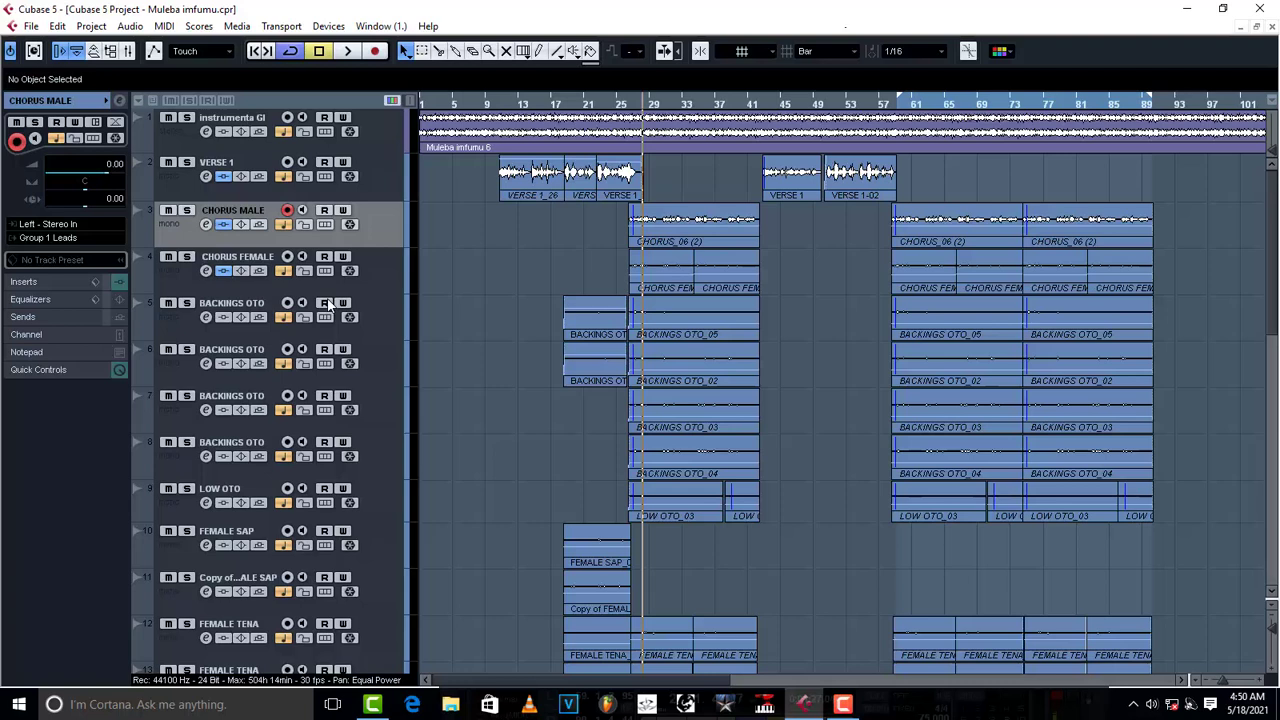
Play the song with Group 1 Leads and Group 2 Backings soloed, then stop at bar 27.
key(space)
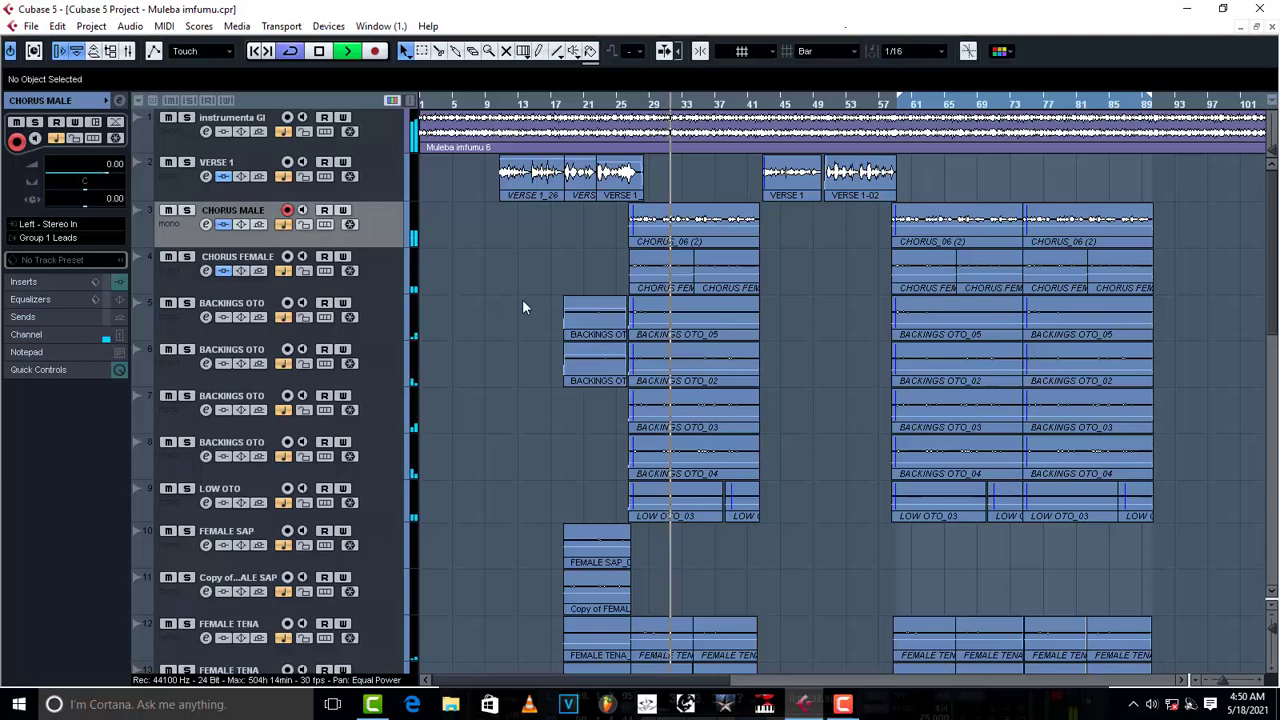
scroll(422, 382, down, 10)
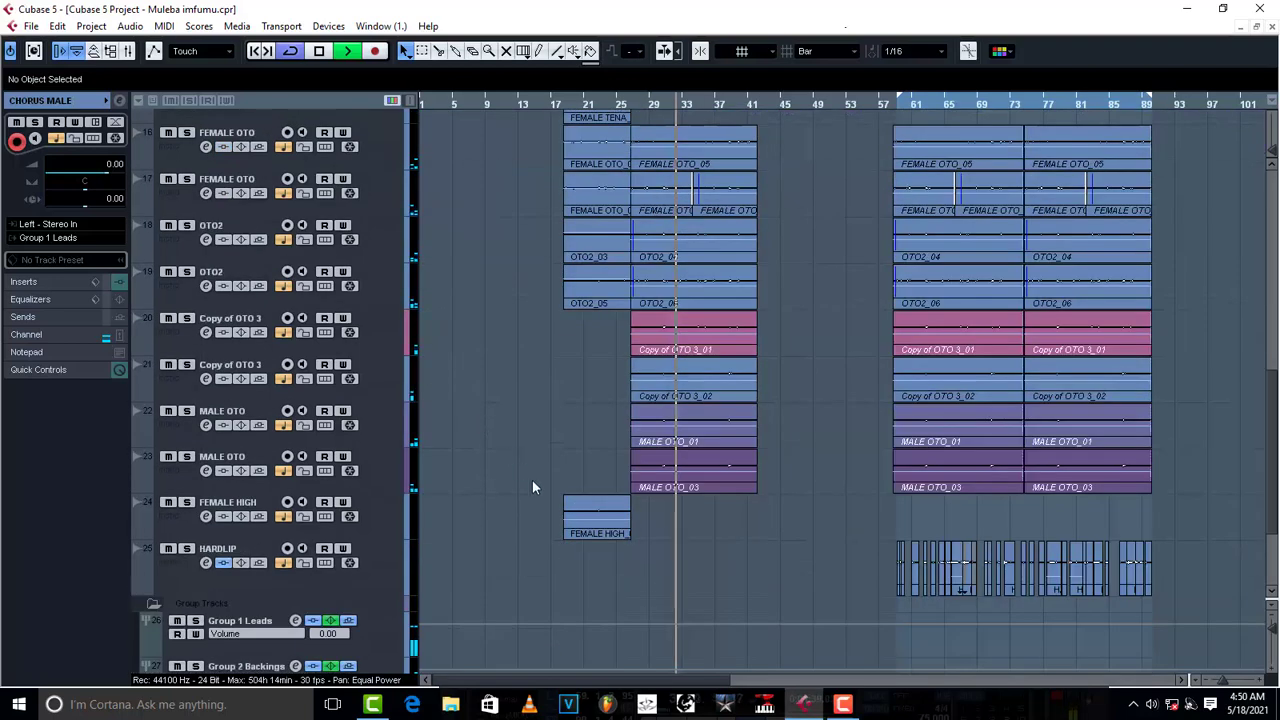
click(196, 450)
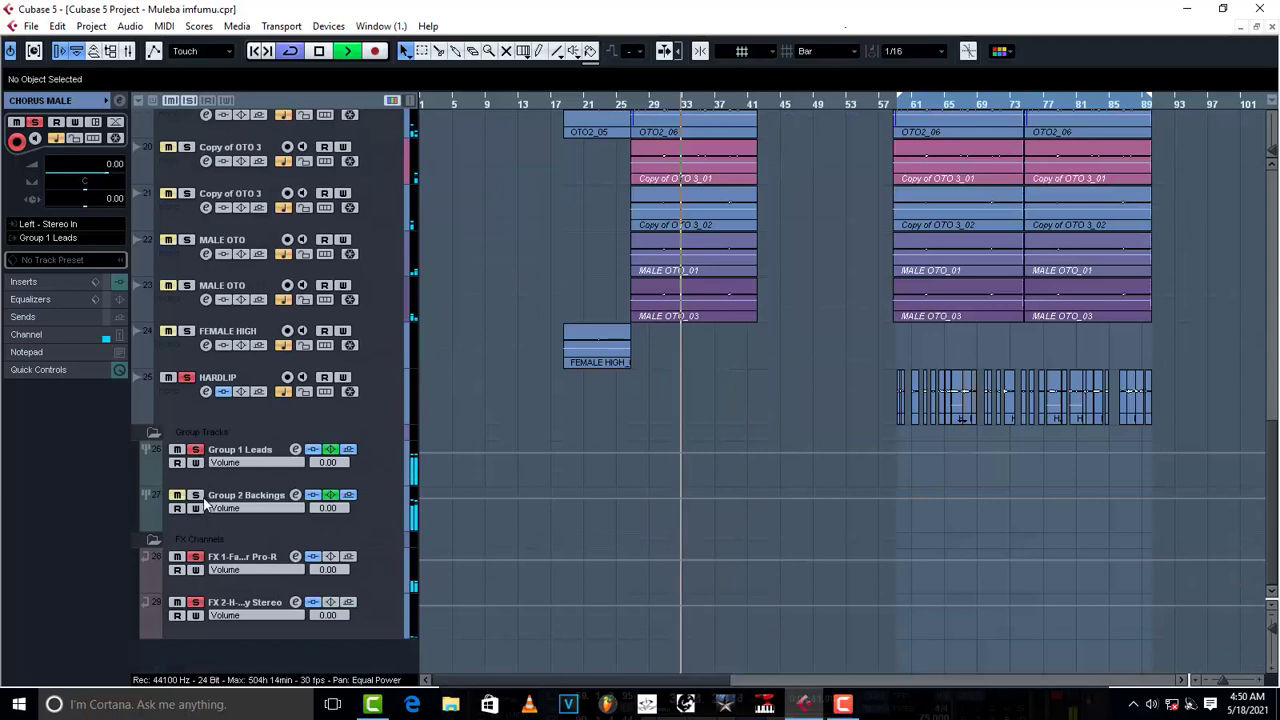
click(197, 496)
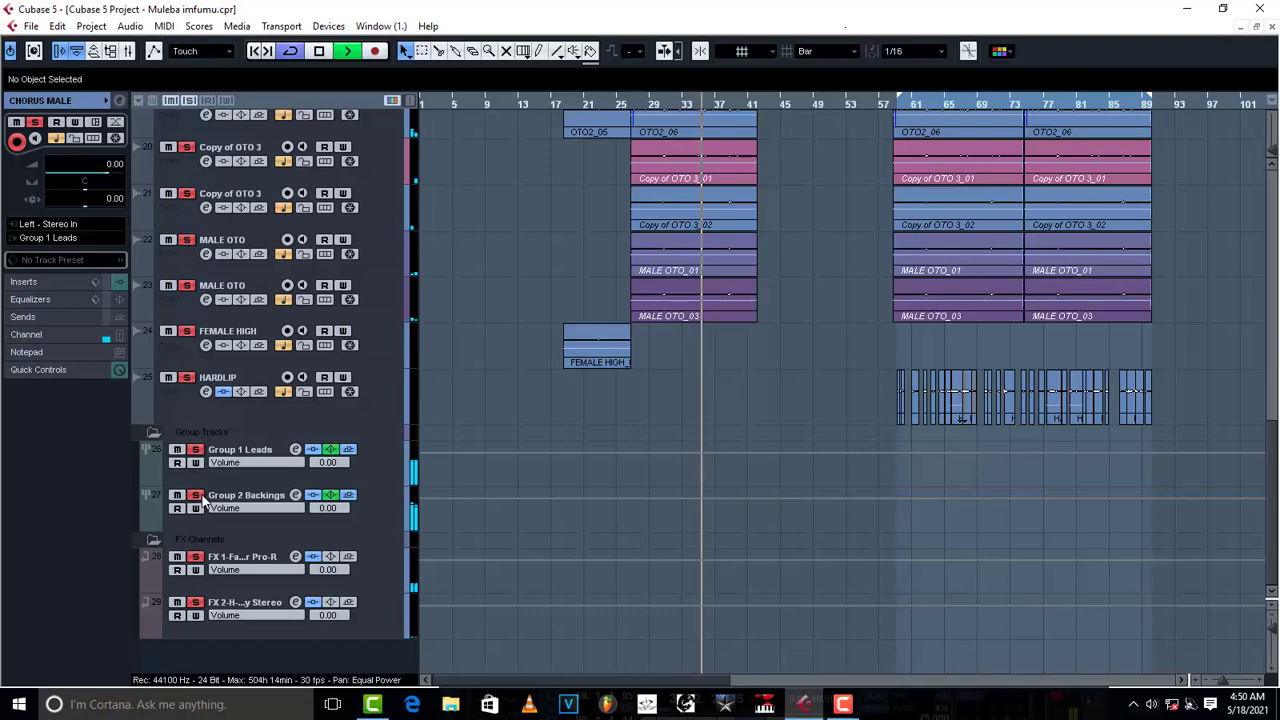
scroll(500, 383, up, 8)
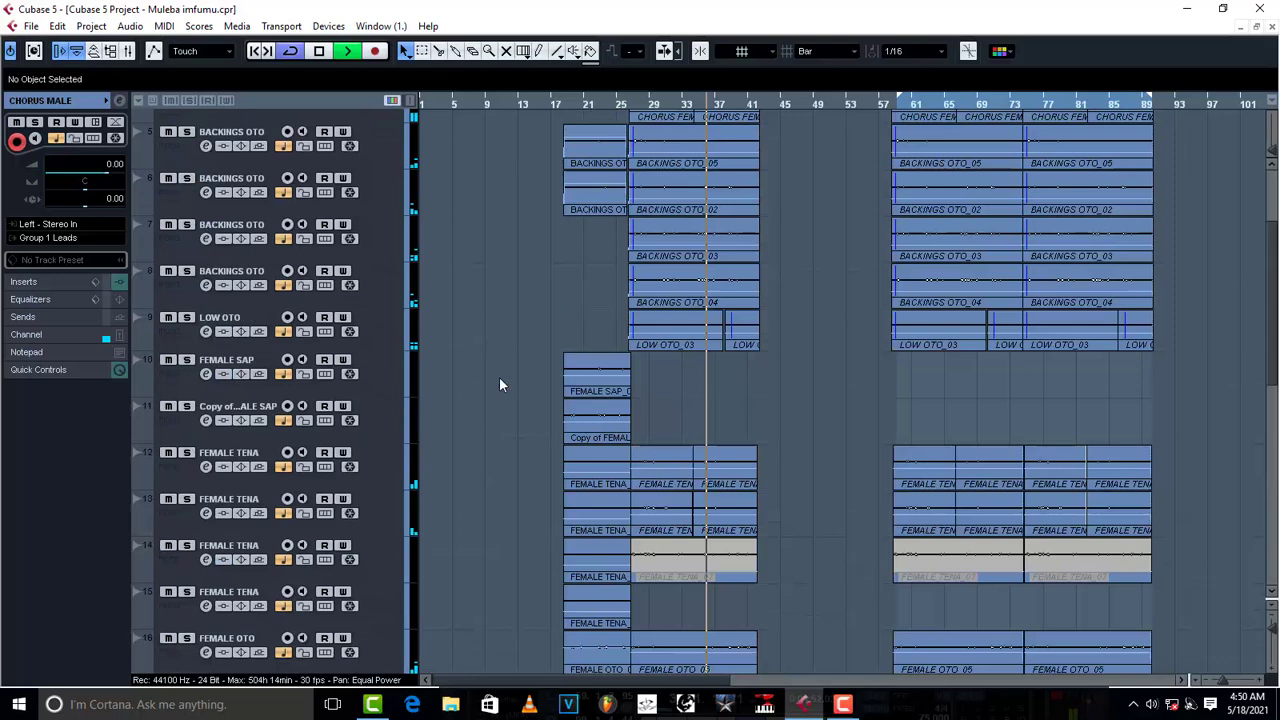
scroll(499, 377, up, 3)
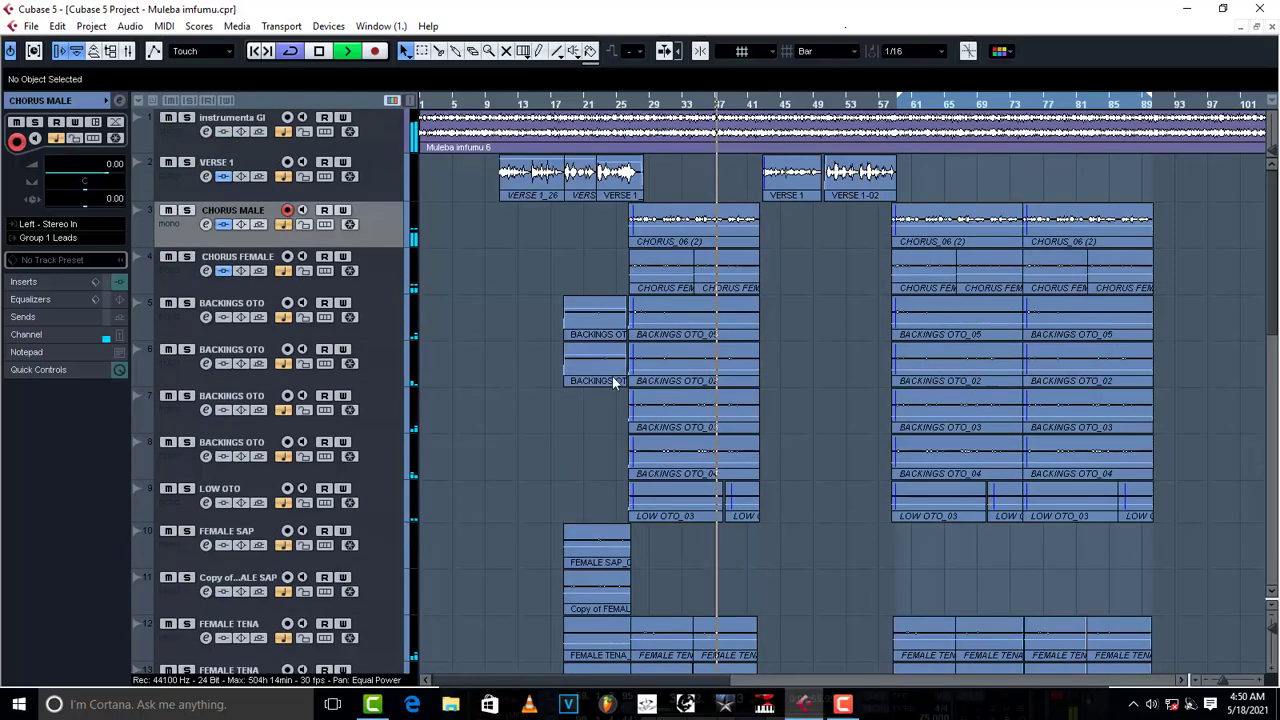
key(space)
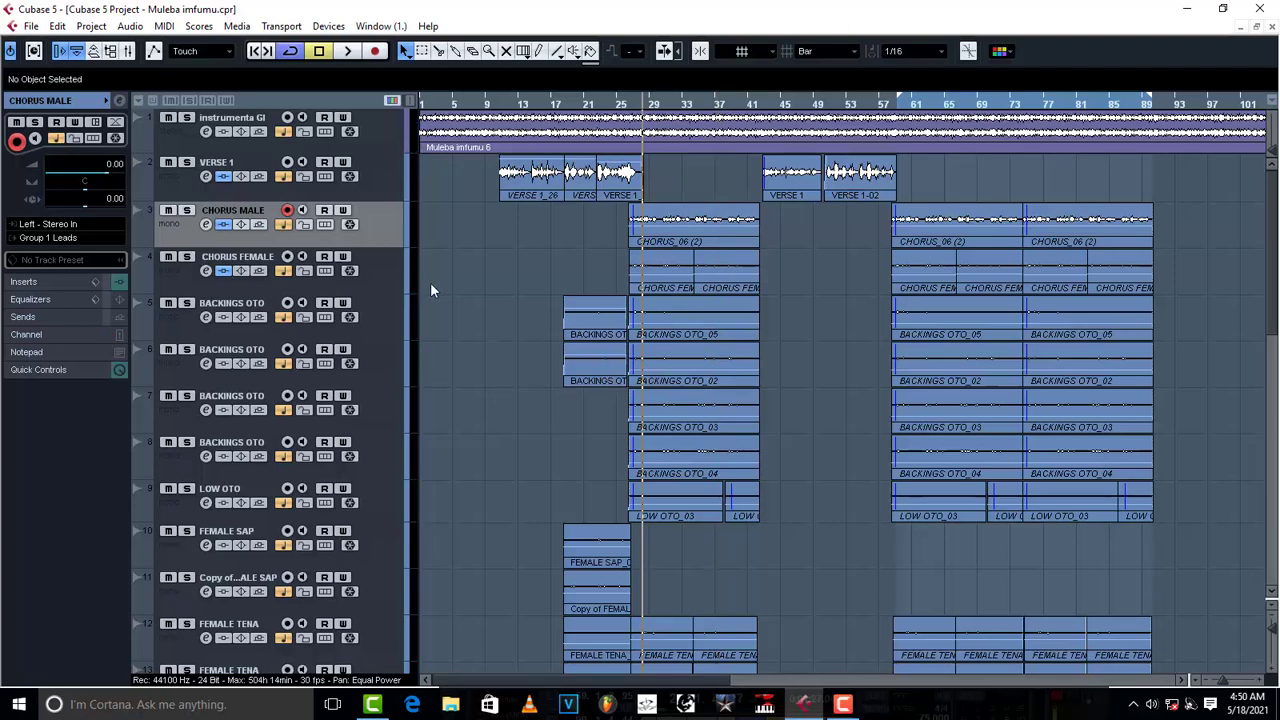
Select CHORUS FEMALE, then the first BACKINGS OTO track (pan R60, output Group 2 Backings).
click(372, 276)
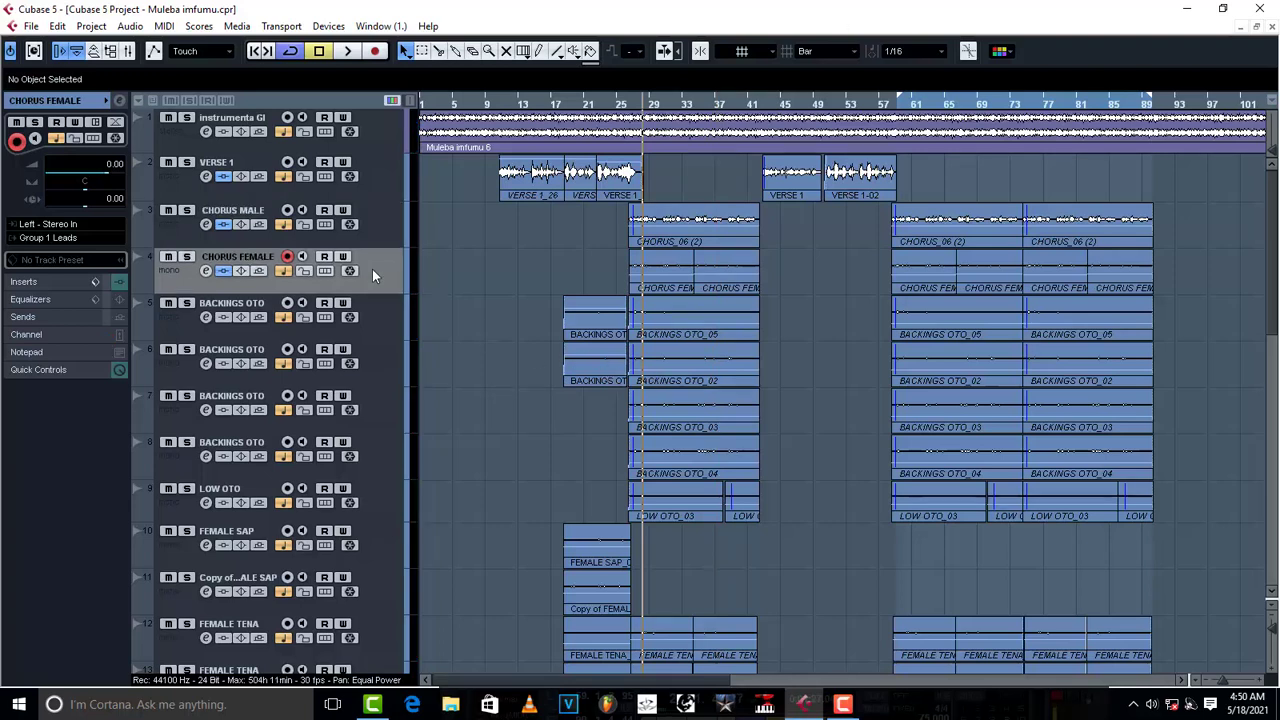
click(364, 319)
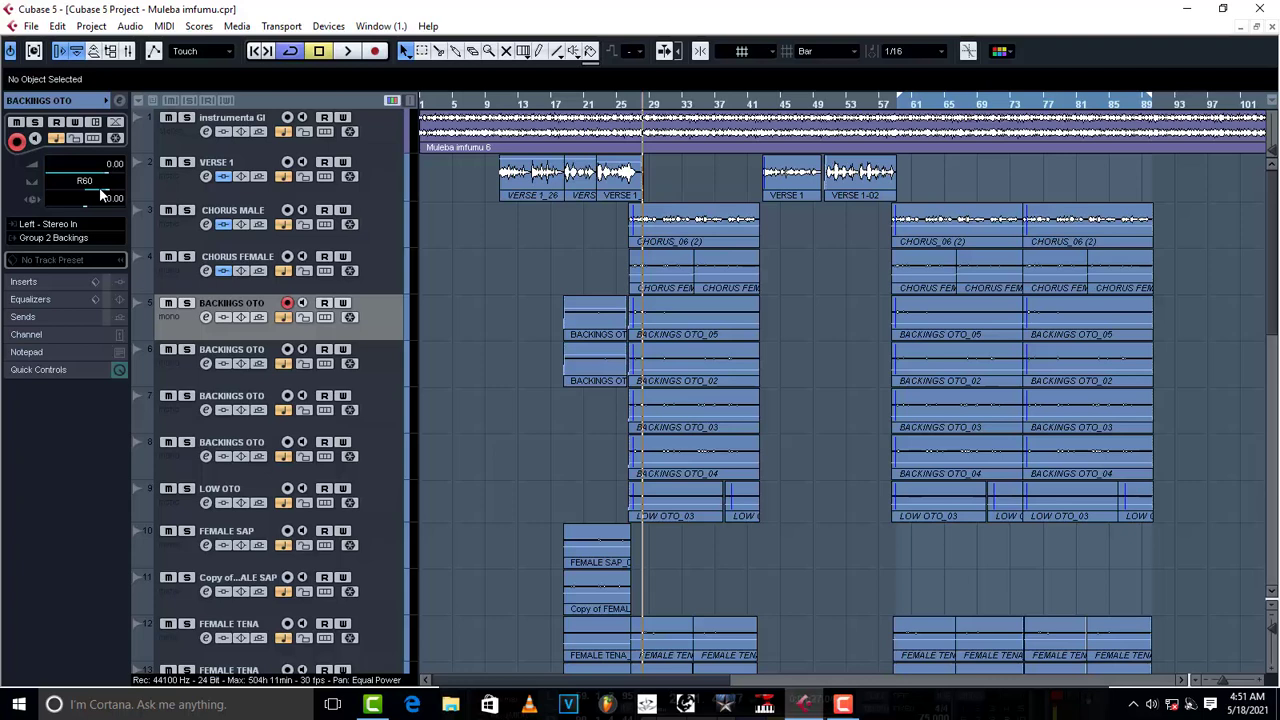
Solo the first BACKINGS OTO track and play it briefly on its own.
click(186, 303)
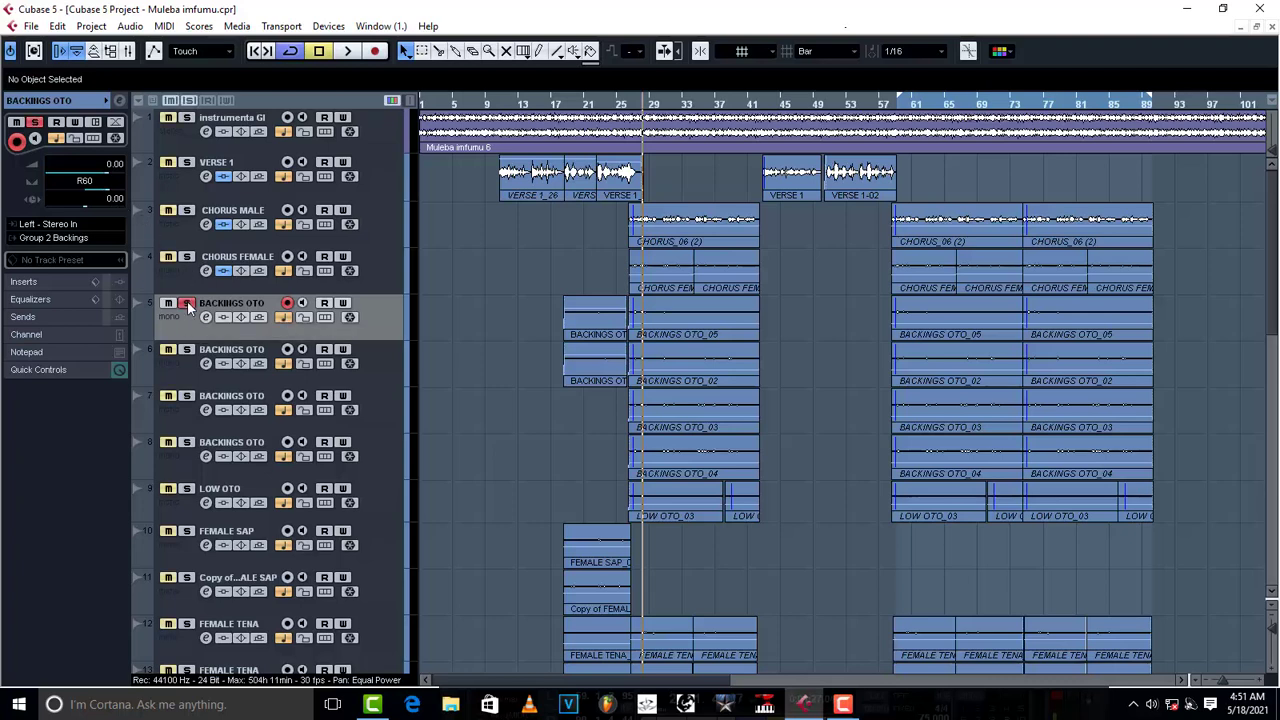
key(space)
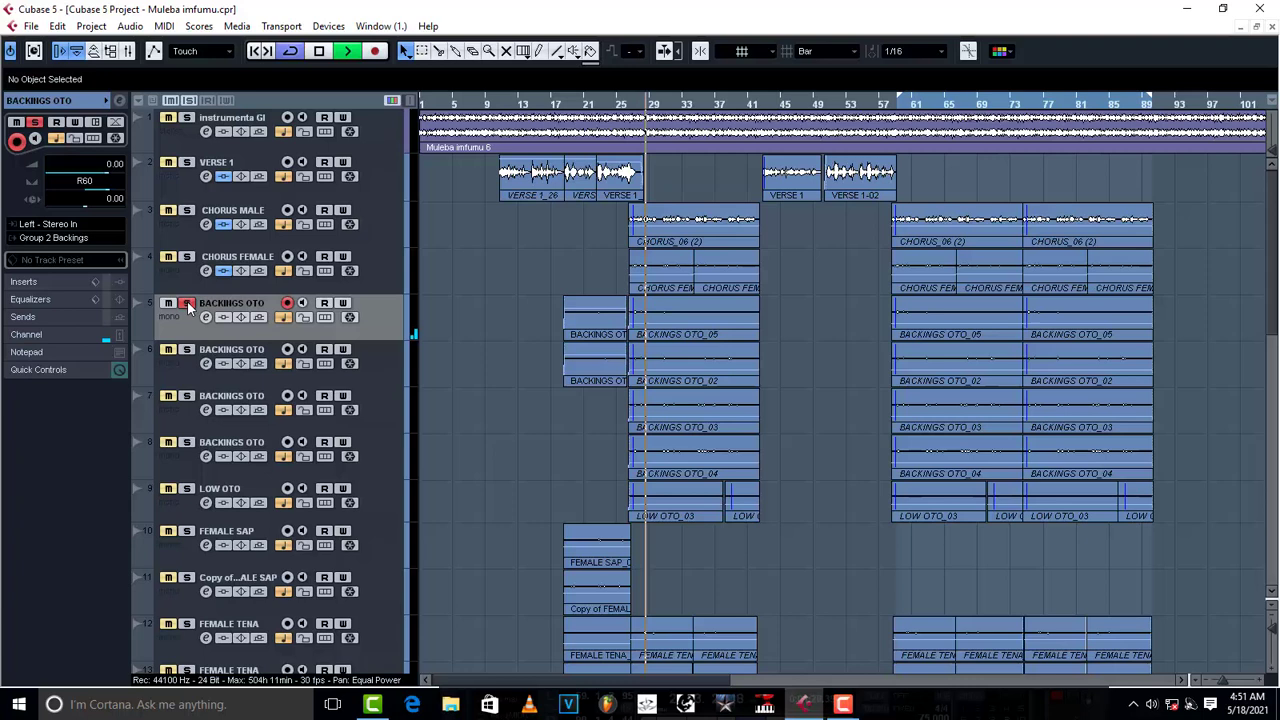
key(space)
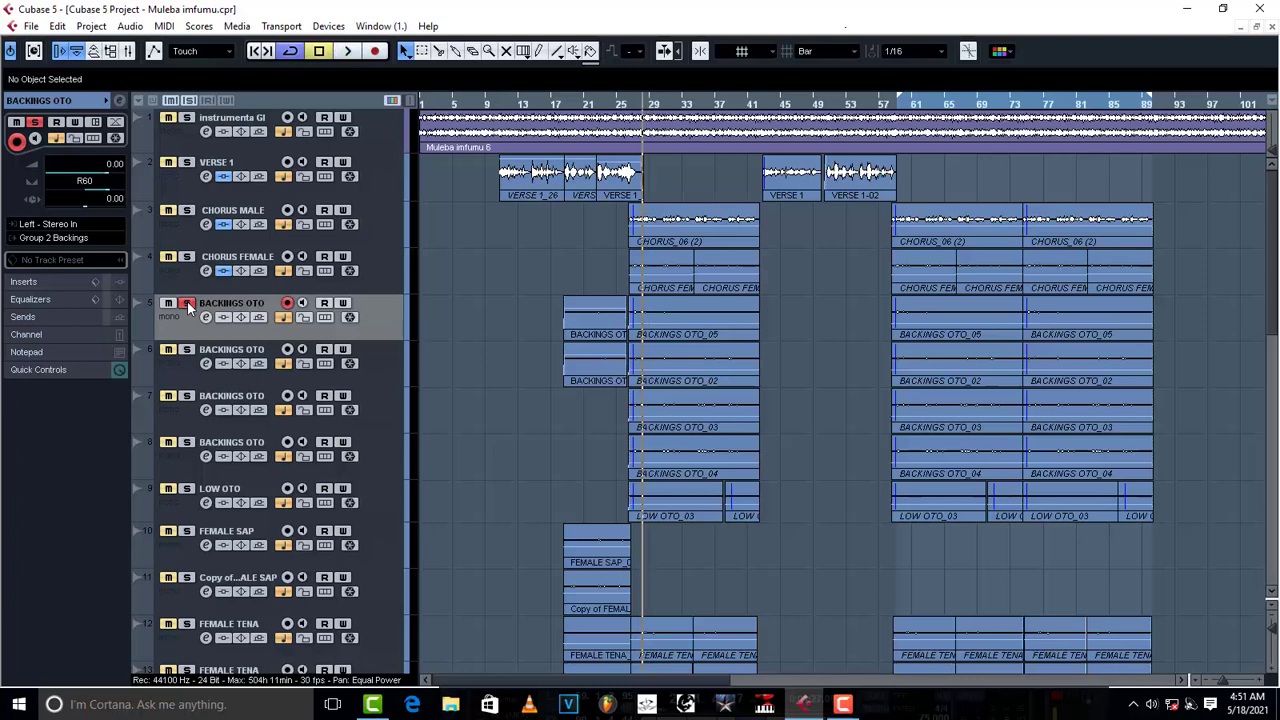
Unsolo the first BACKINGS OTO and compare the first two backings' pans, R60 and L60.
click(187, 304)
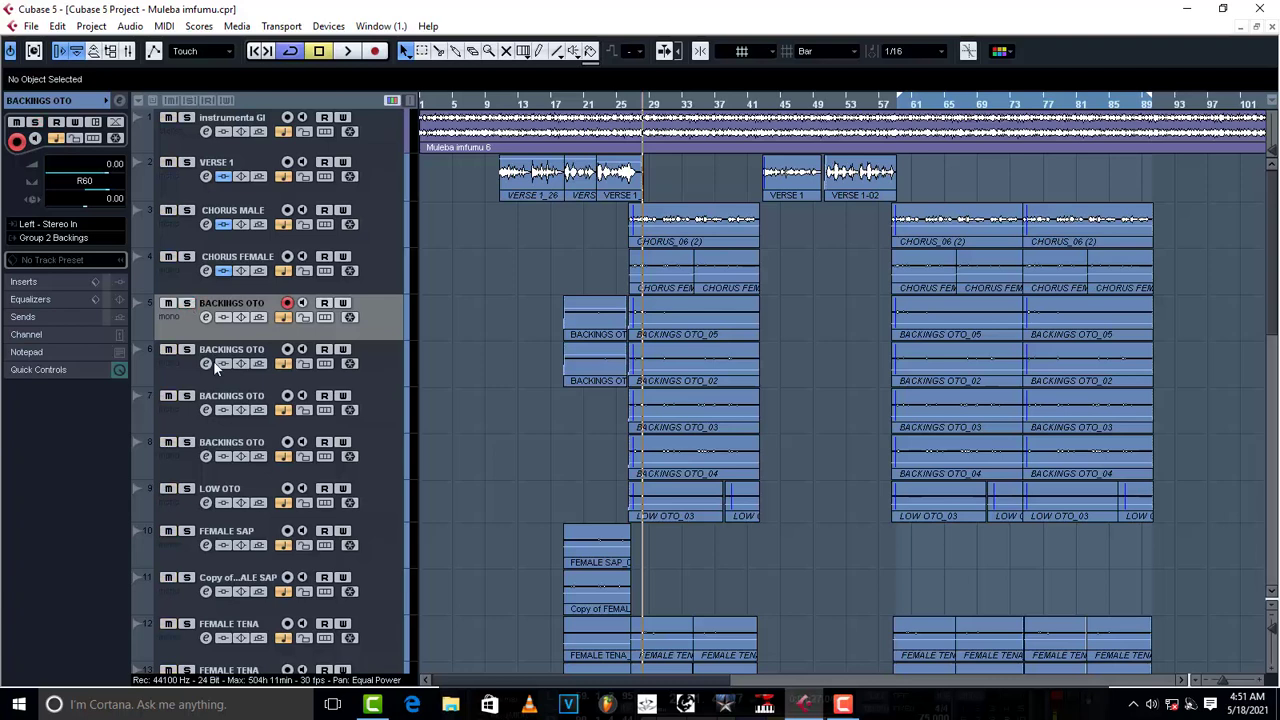
click(178, 376)
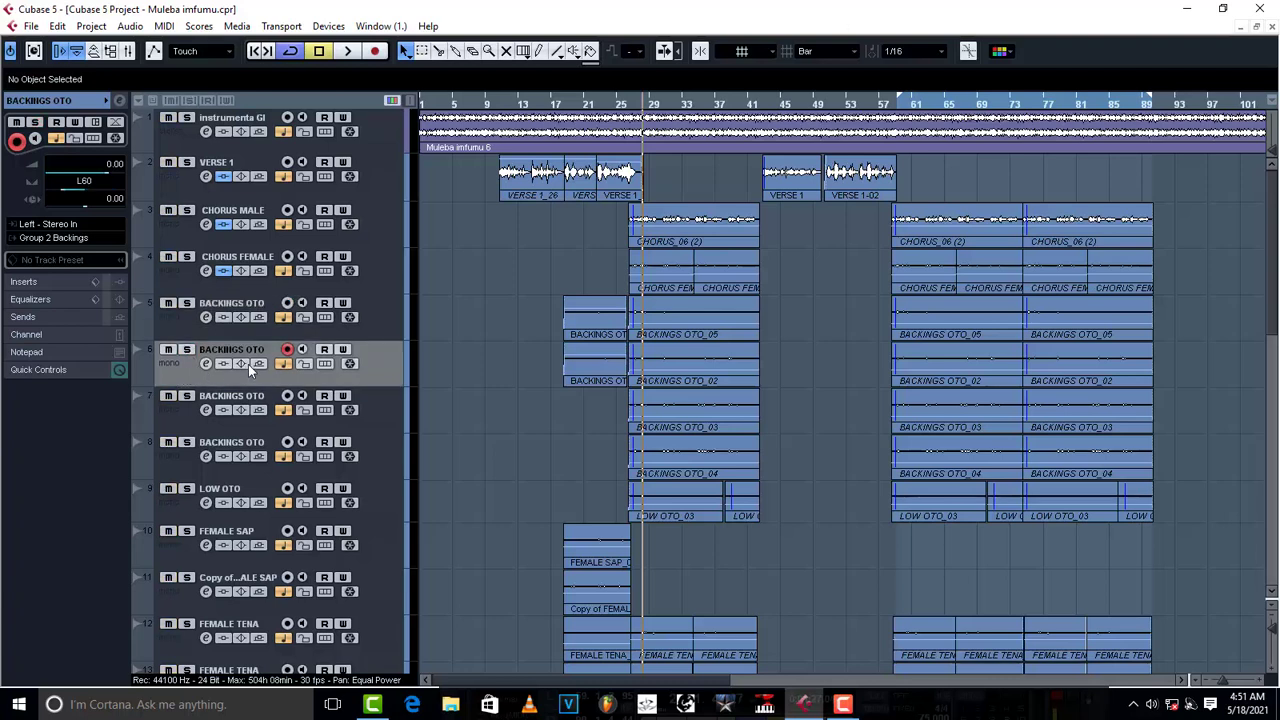
click(372, 326)
click(362, 344)
click(368, 322)
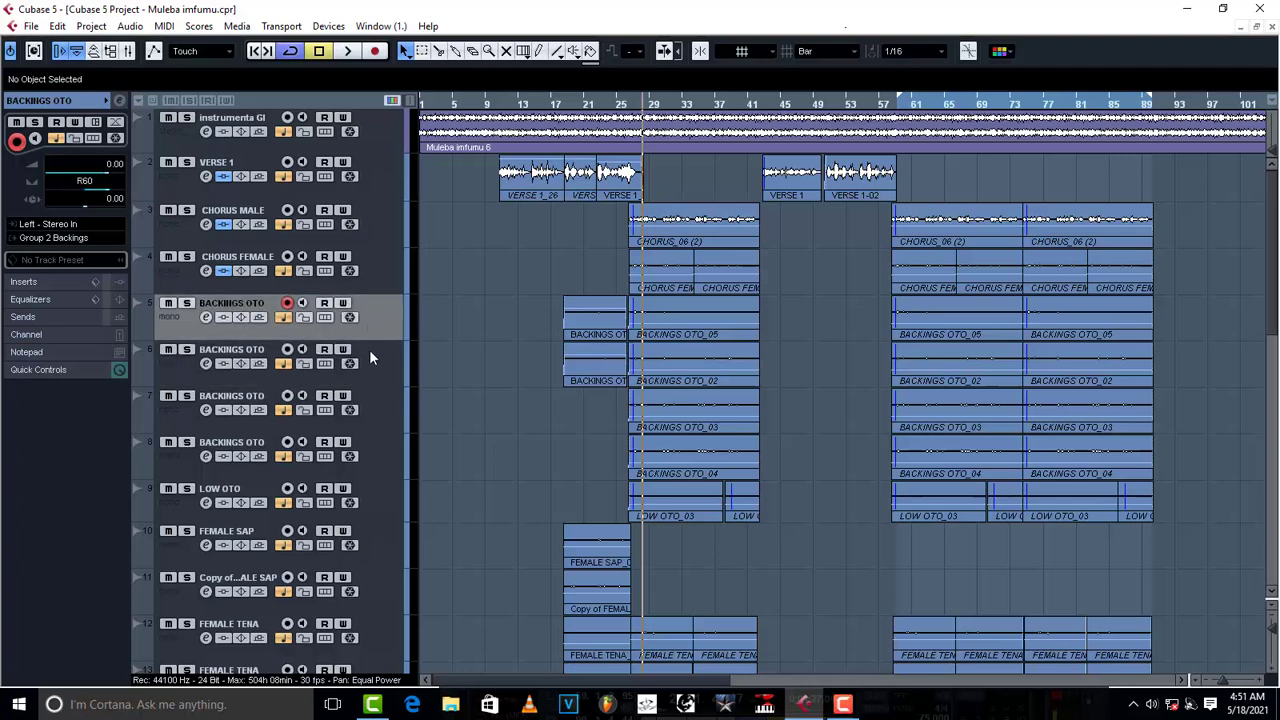
click(368, 368)
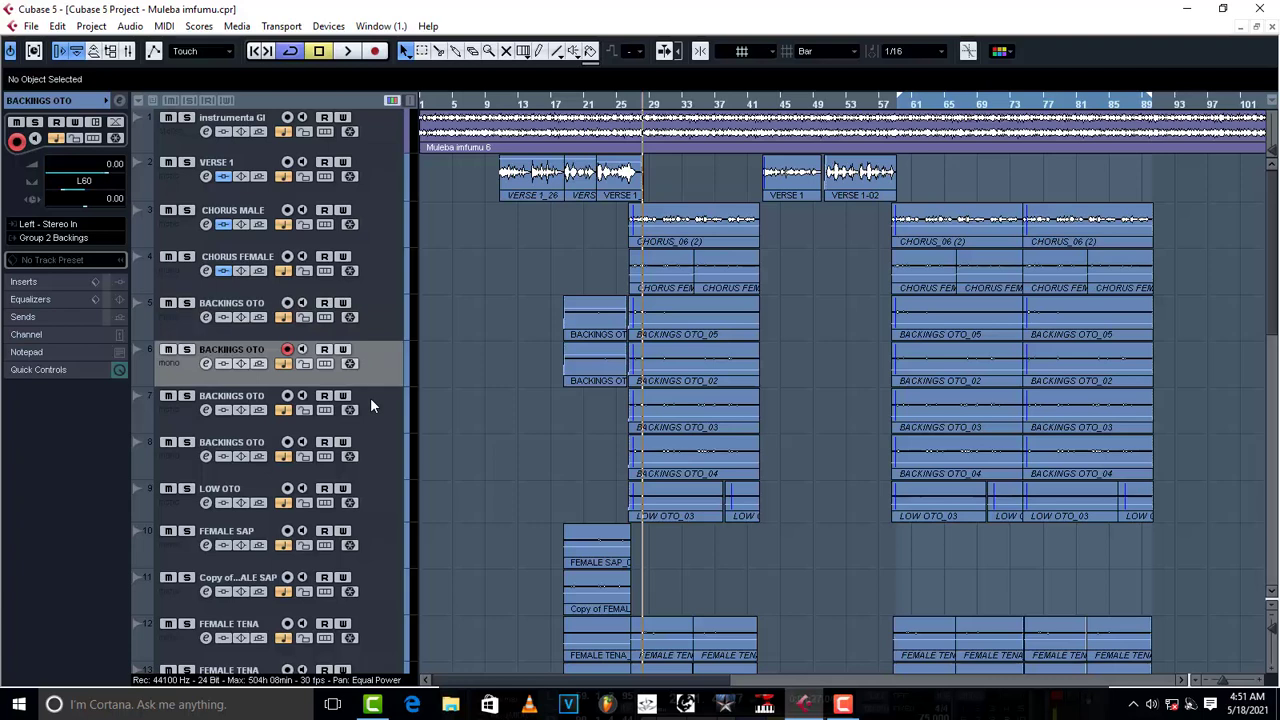
Check the third and fourth BACKINGS OTO pans, R42 and L42.
click(370, 405)
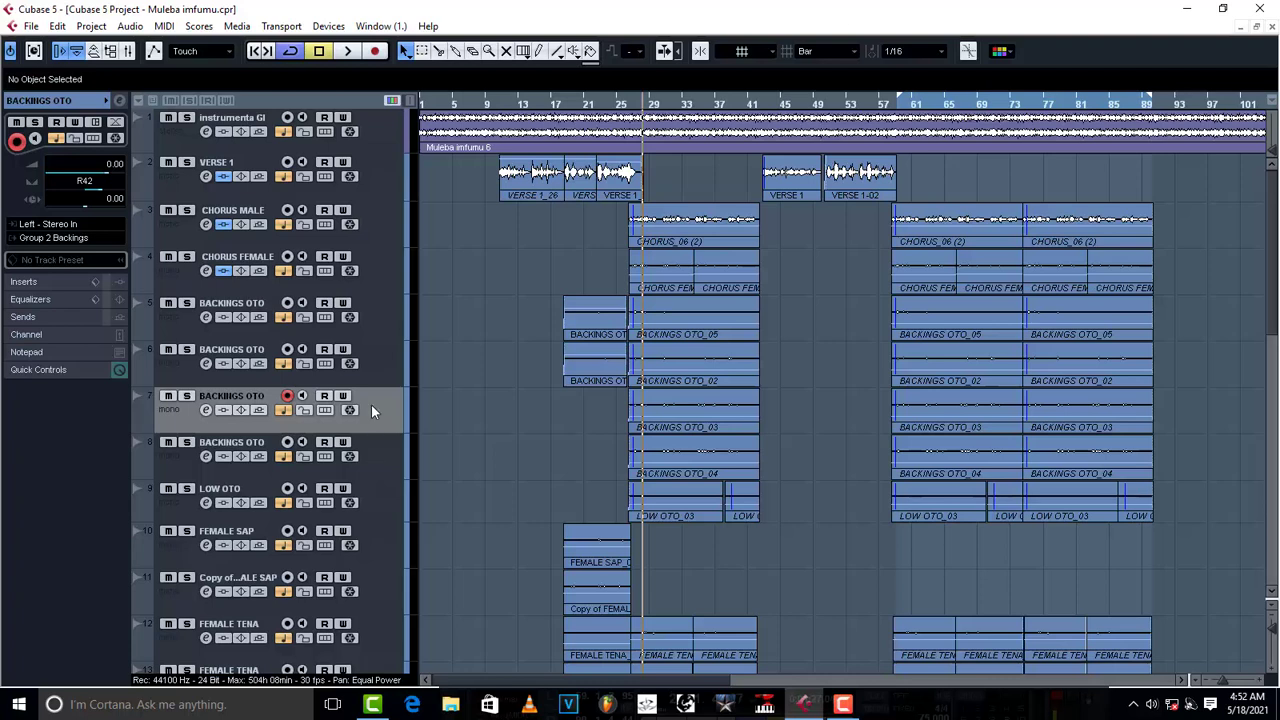
click(380, 340)
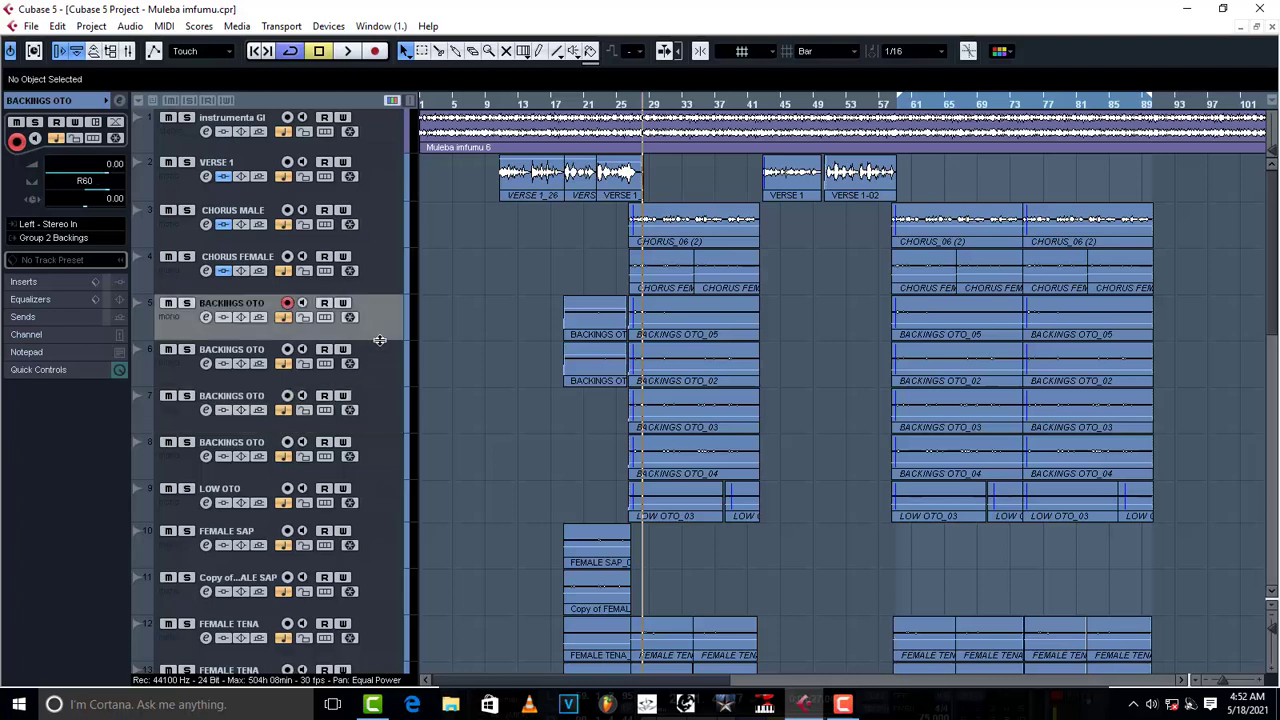
click(377, 454)
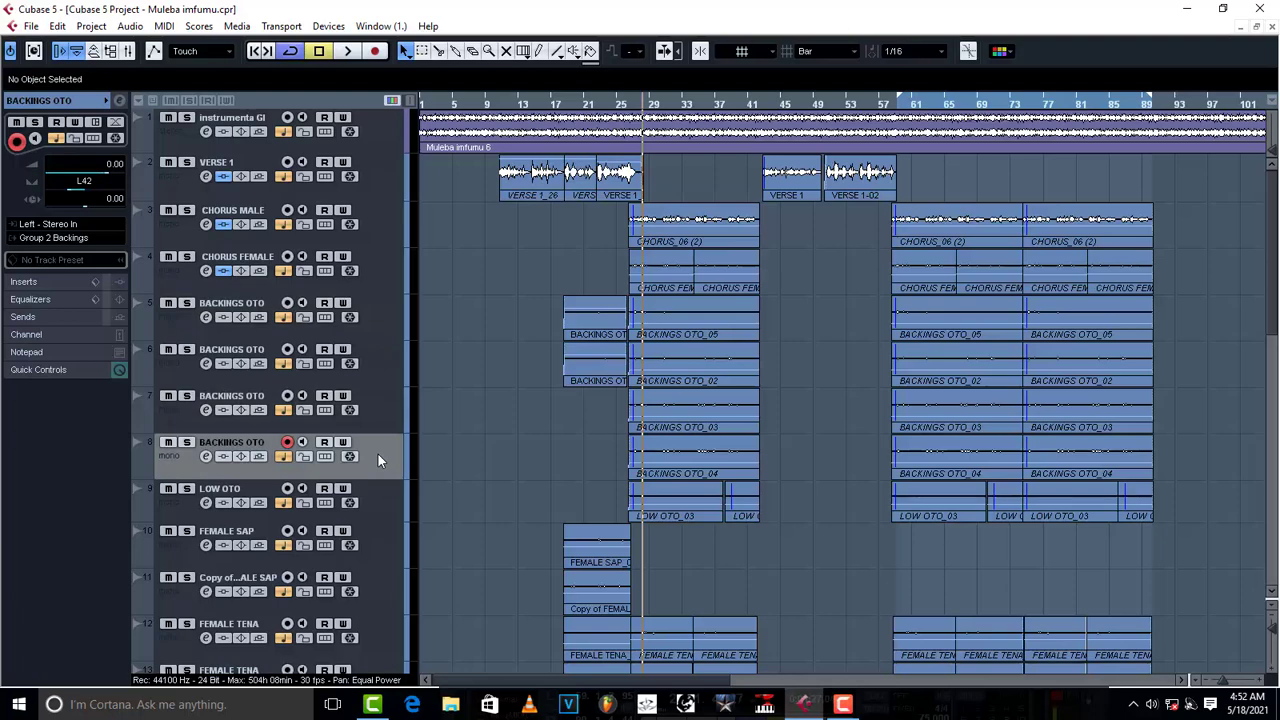
Select the FEMALE SAP track, panned R85, and solo it.
scroll(378, 459, down, 5)
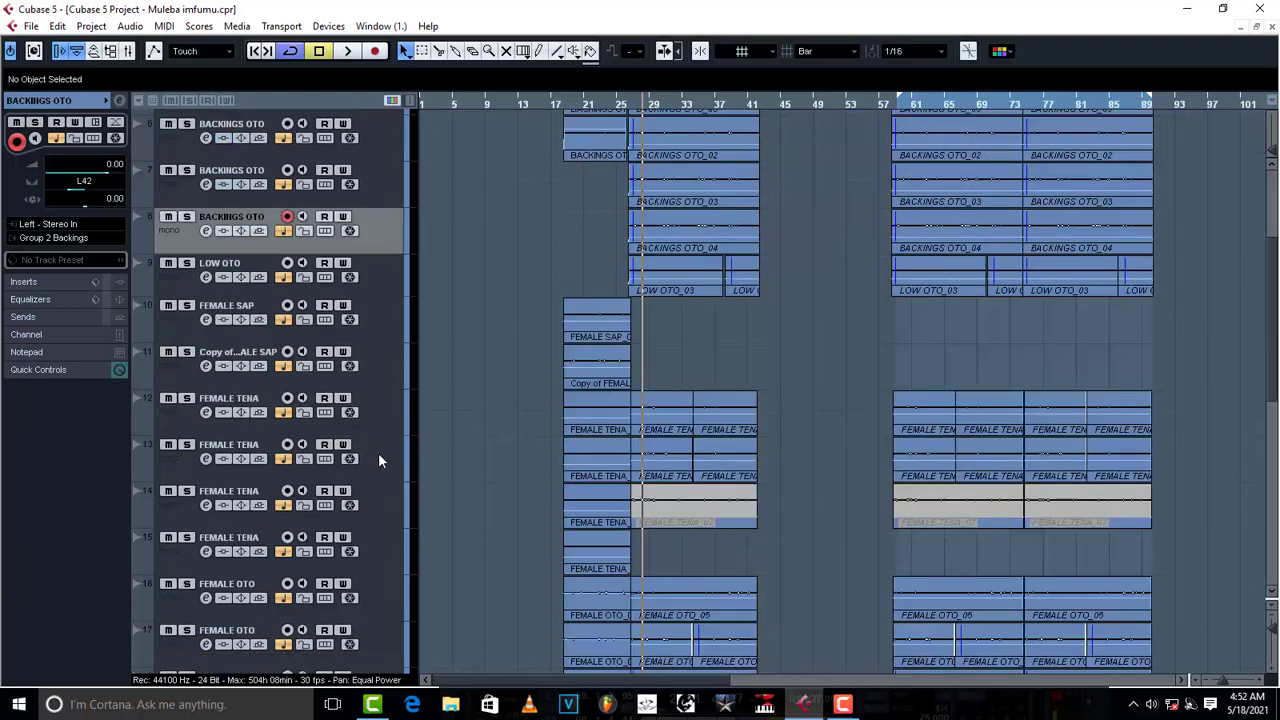
click(363, 273)
click(368, 333)
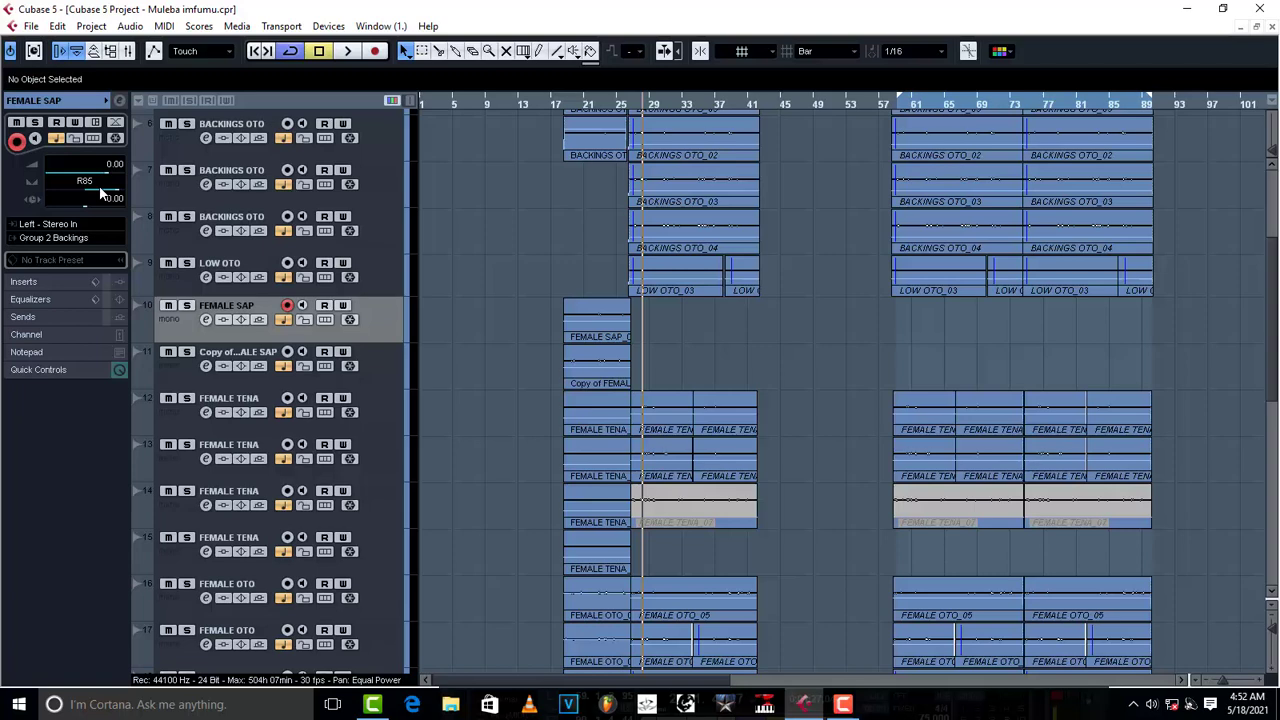
click(187, 306)
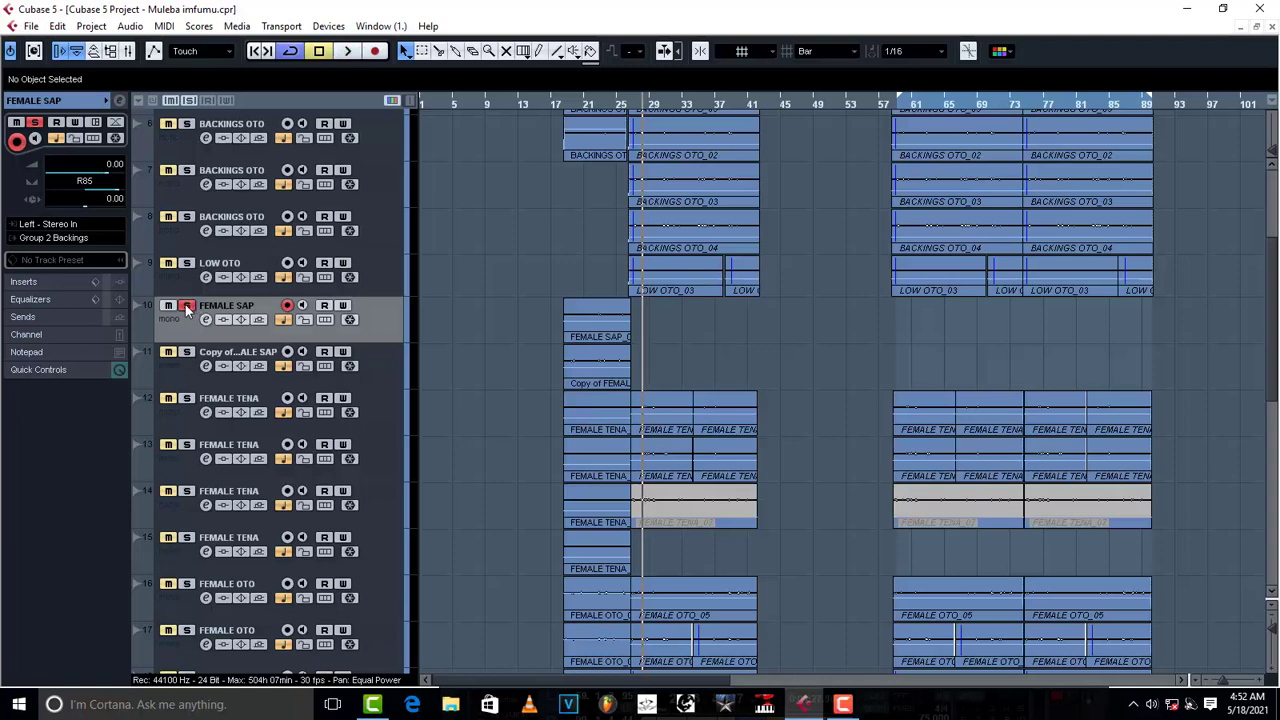
Audition FEMALE SAP from bar 21, unsolo it, then check Copy of FEMALE SAP's L85 pan.
click(593, 99)
key(space)
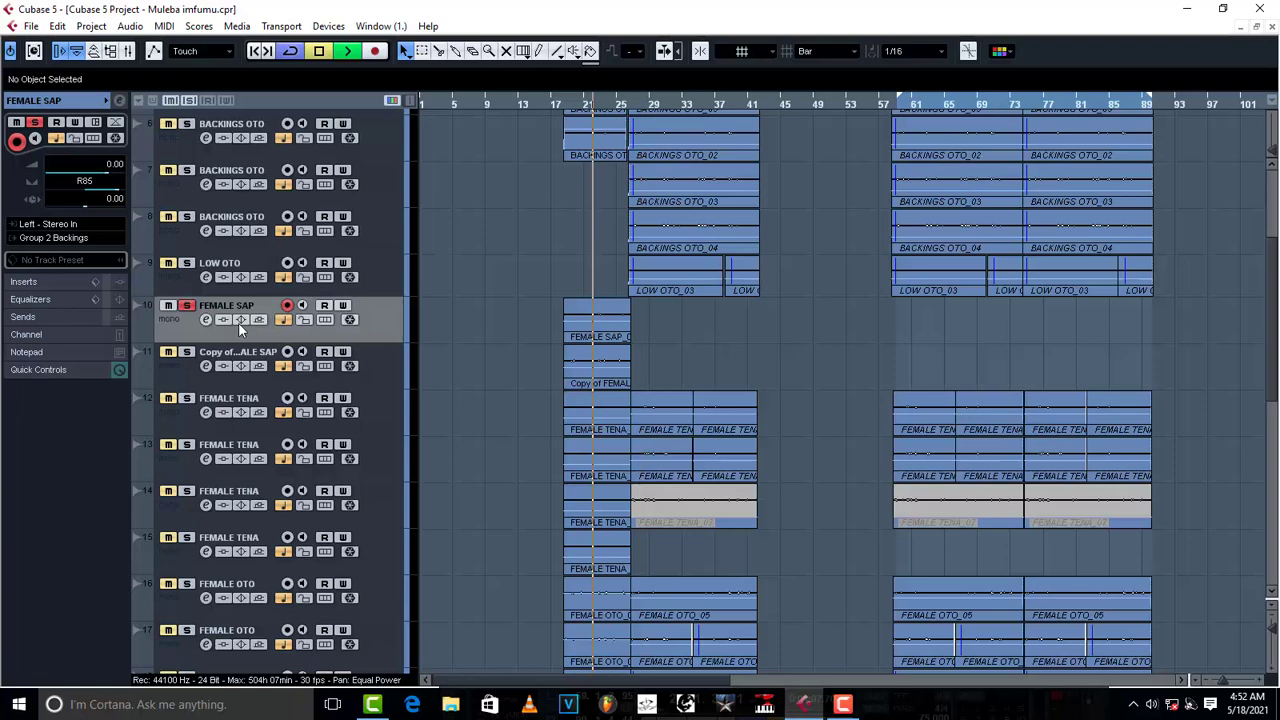
key(space)
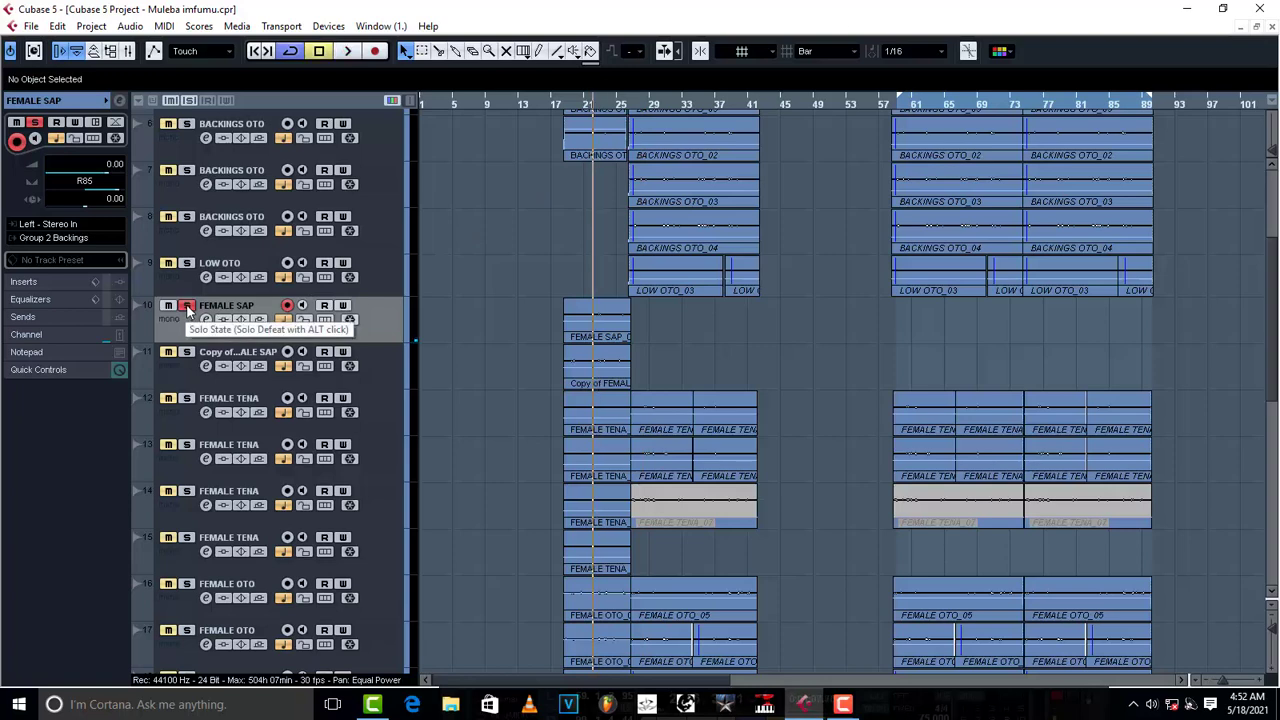
click(186, 305)
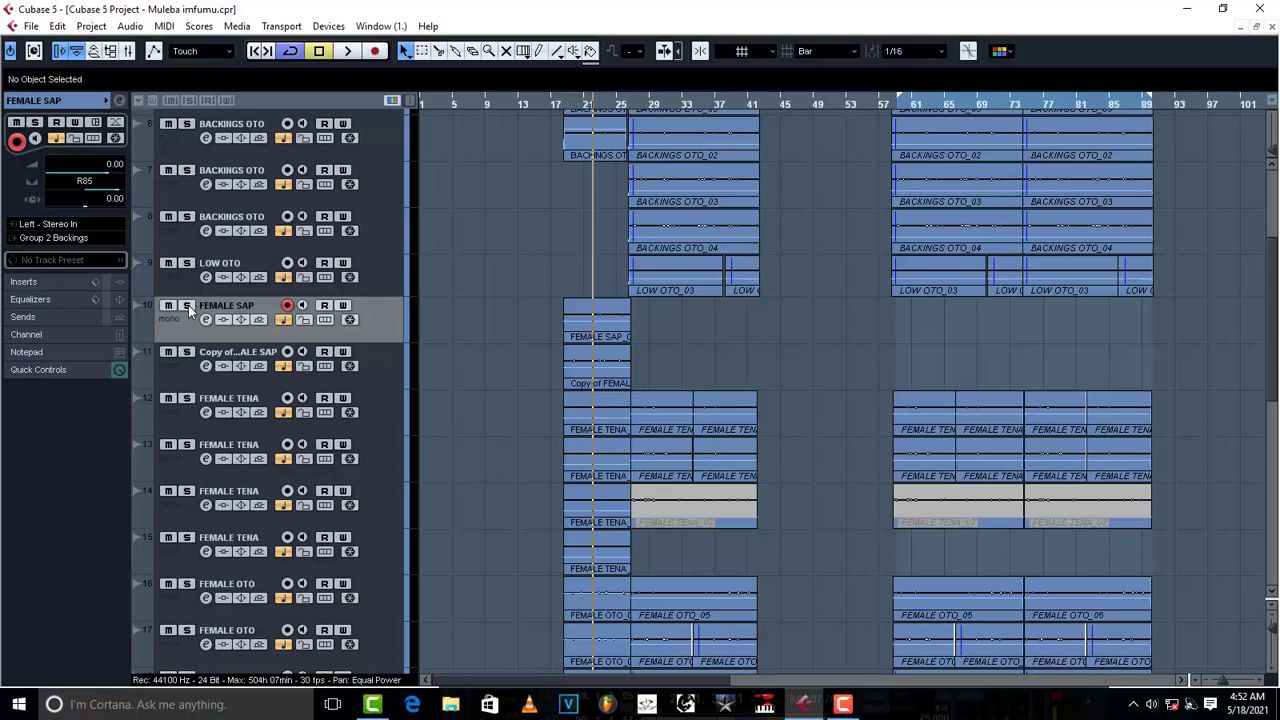
click(379, 364)
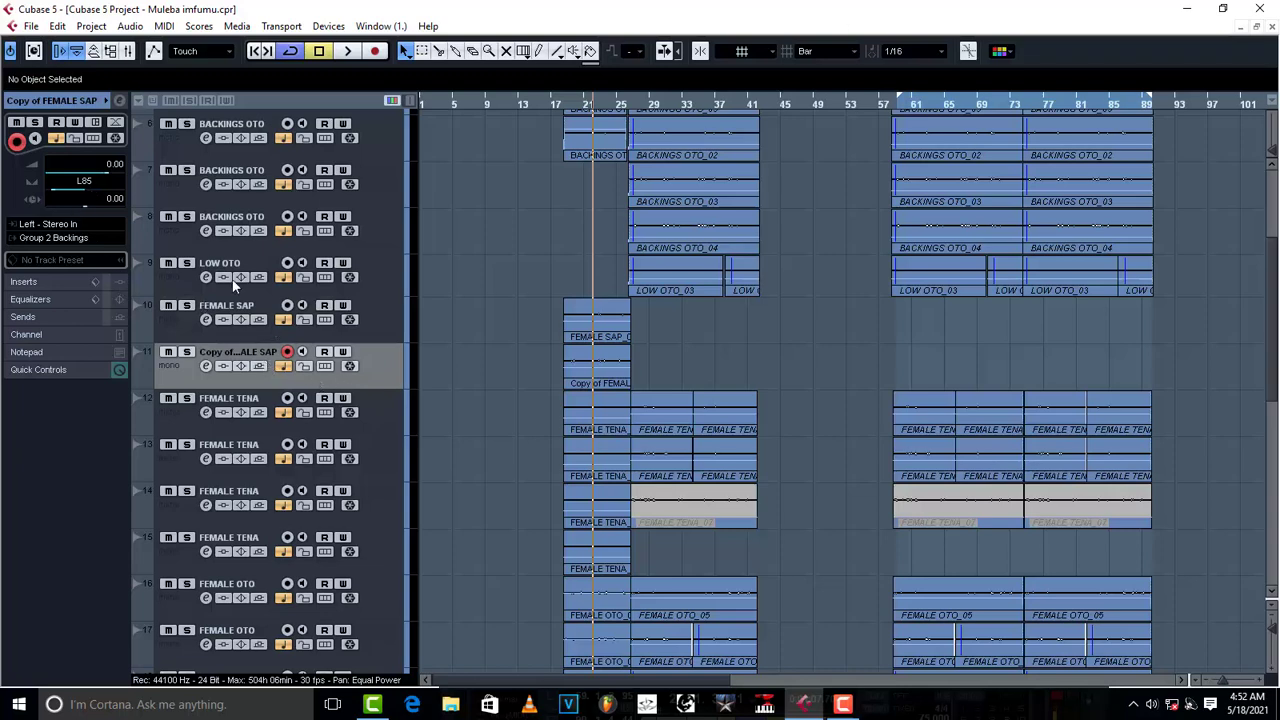
Read the pans of FEMALE TENA tracks 12, 13 and 14.
click(393, 419)
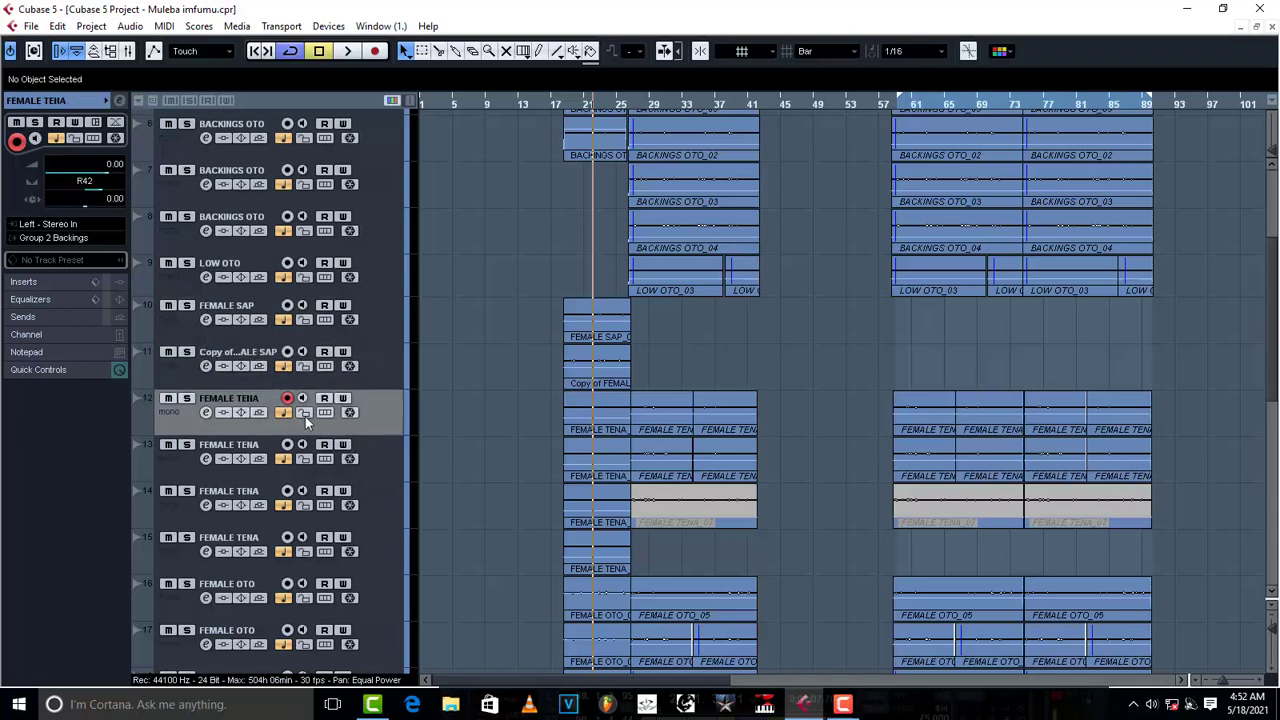
click(372, 466)
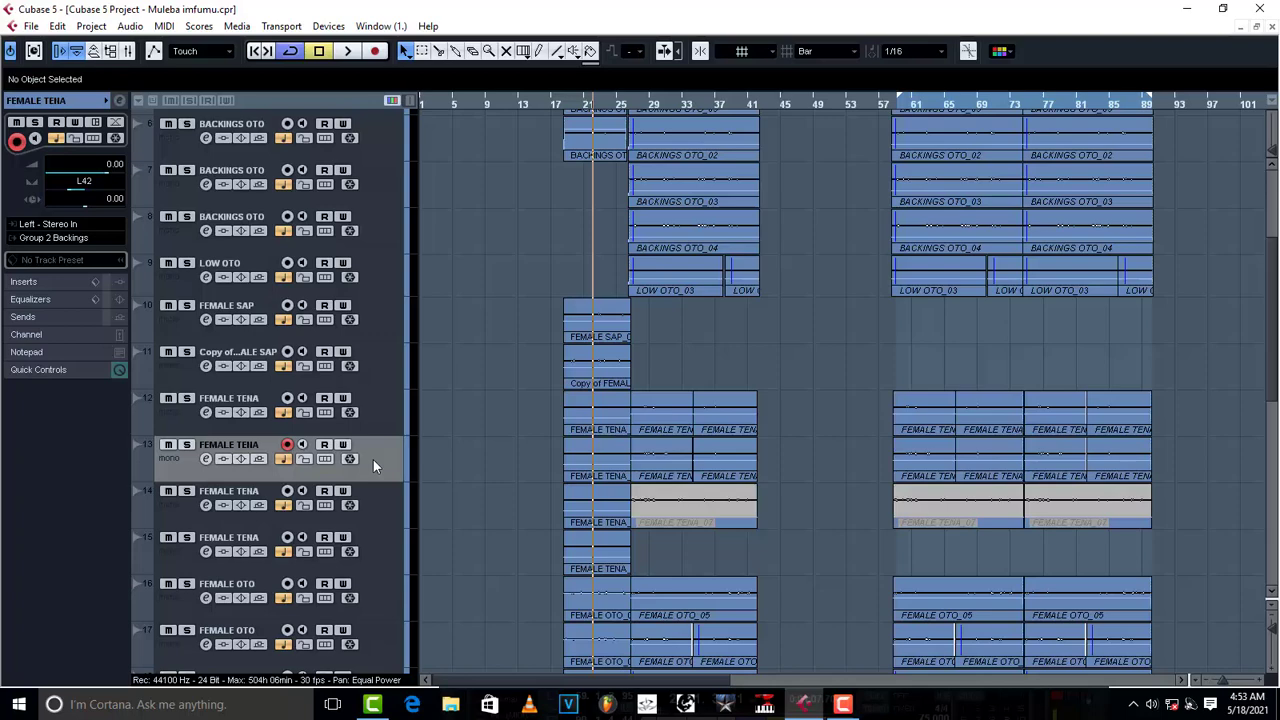
scroll(374, 470, down, 5)
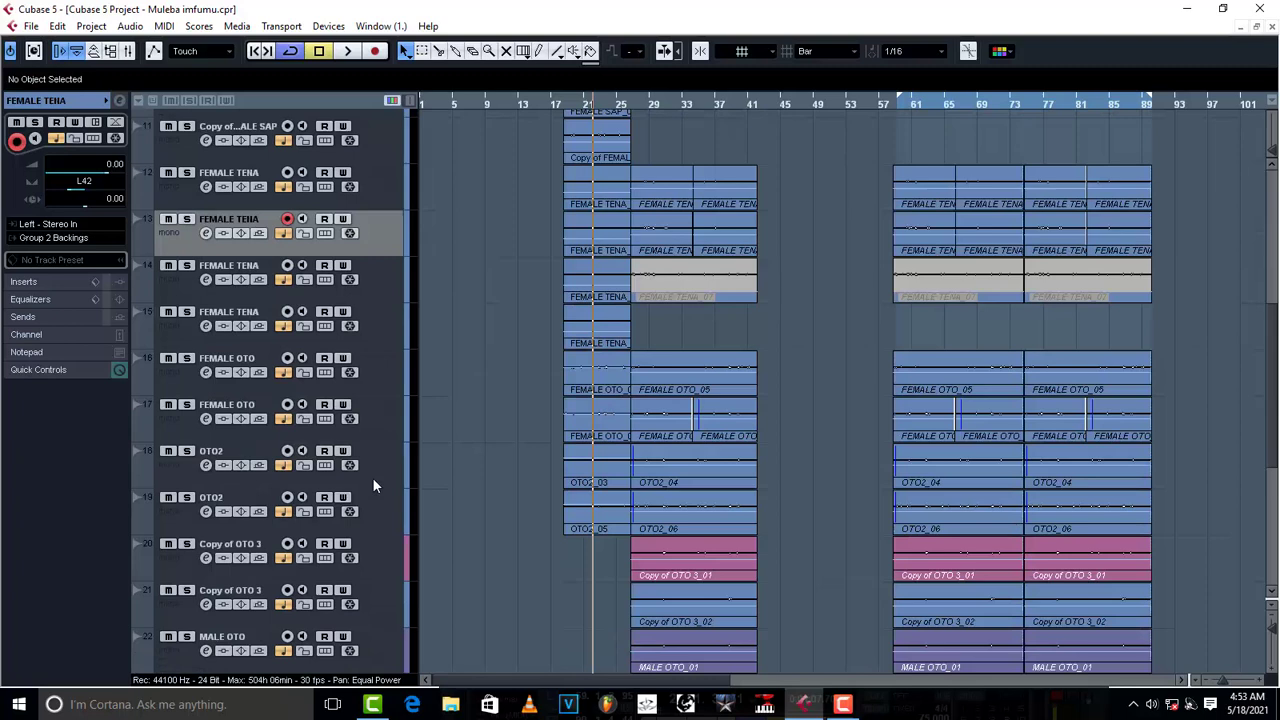
click(369, 284)
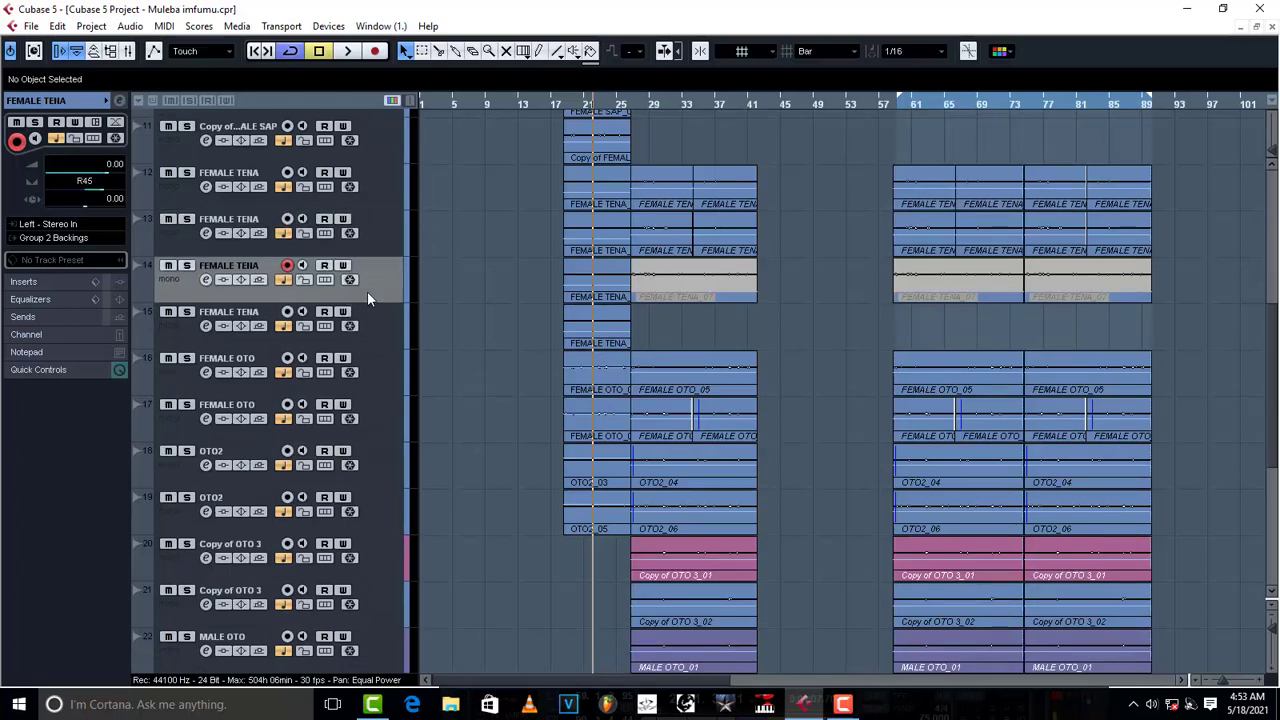
Recompare FEMALE TENA tracks 13, 14 and 15 pans (R42/L42 pair and R45).
click(370, 312)
click(366, 221)
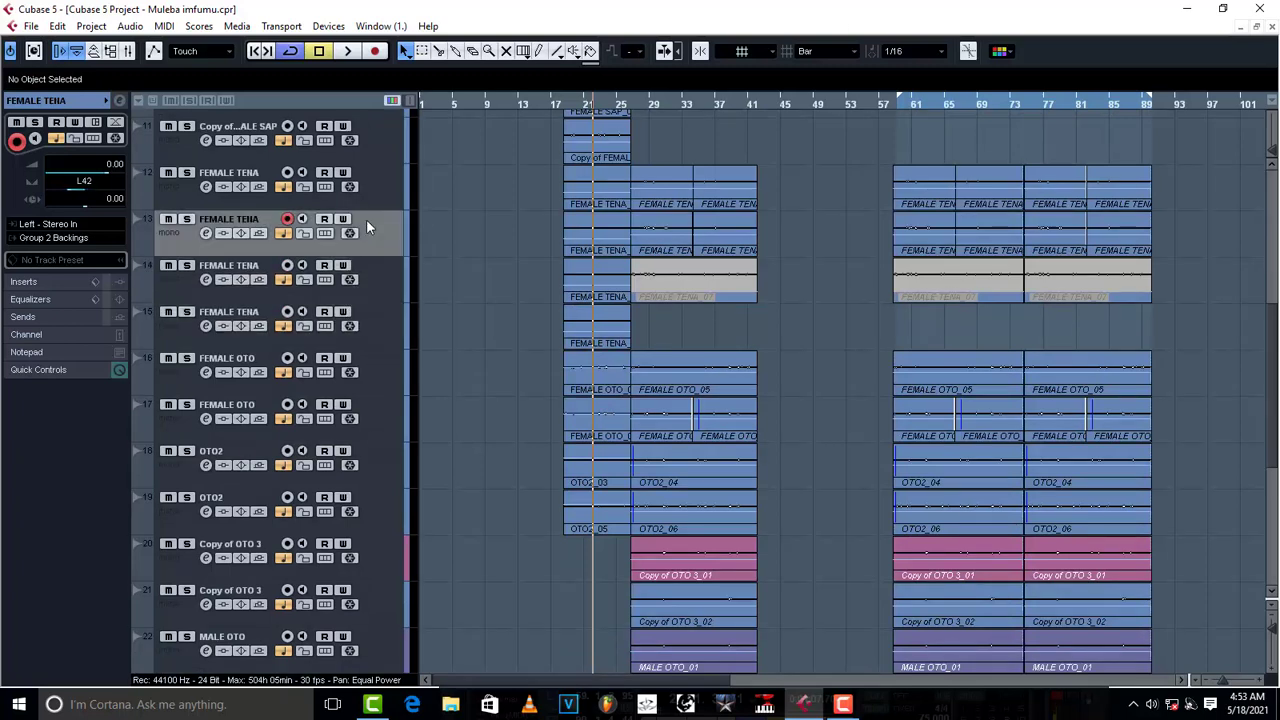
click(370, 278)
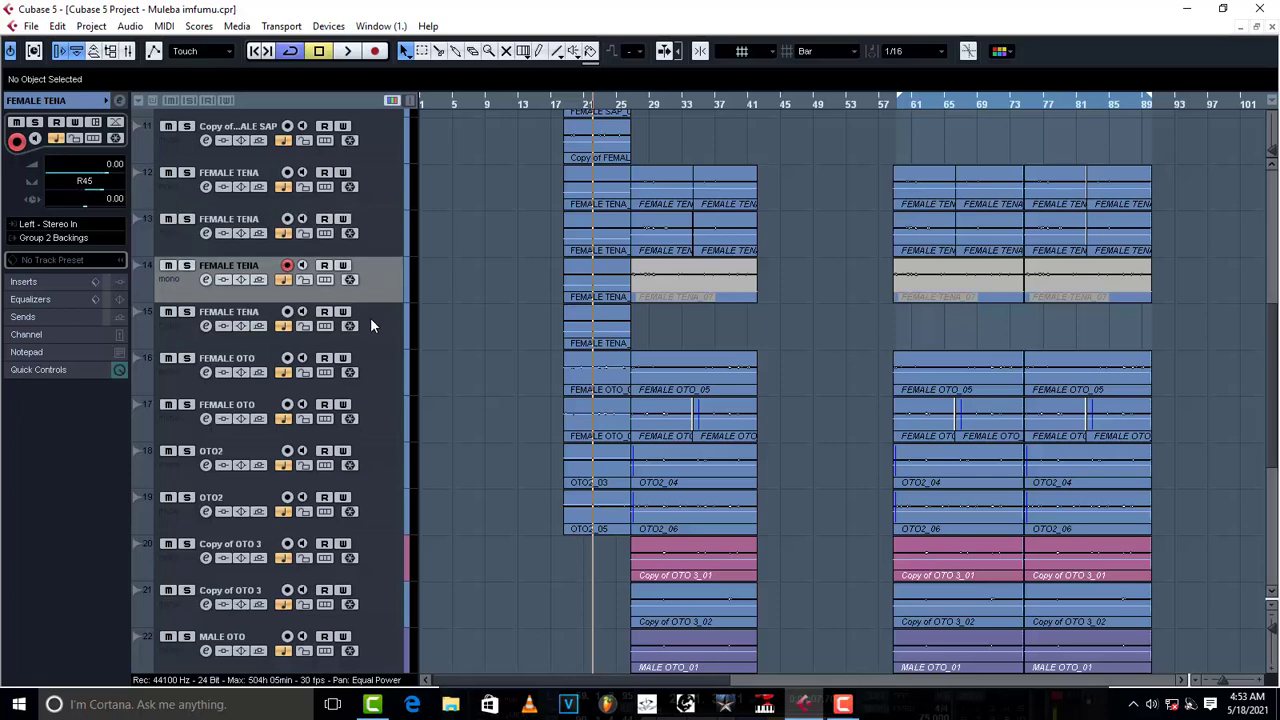
click(370, 317)
click(374, 290)
Check pans of FEMALE OTO tracks 16–17 (R51/L51), OTO2 (L45) and Copy of OTO 3 tracks 20–21.
click(379, 367)
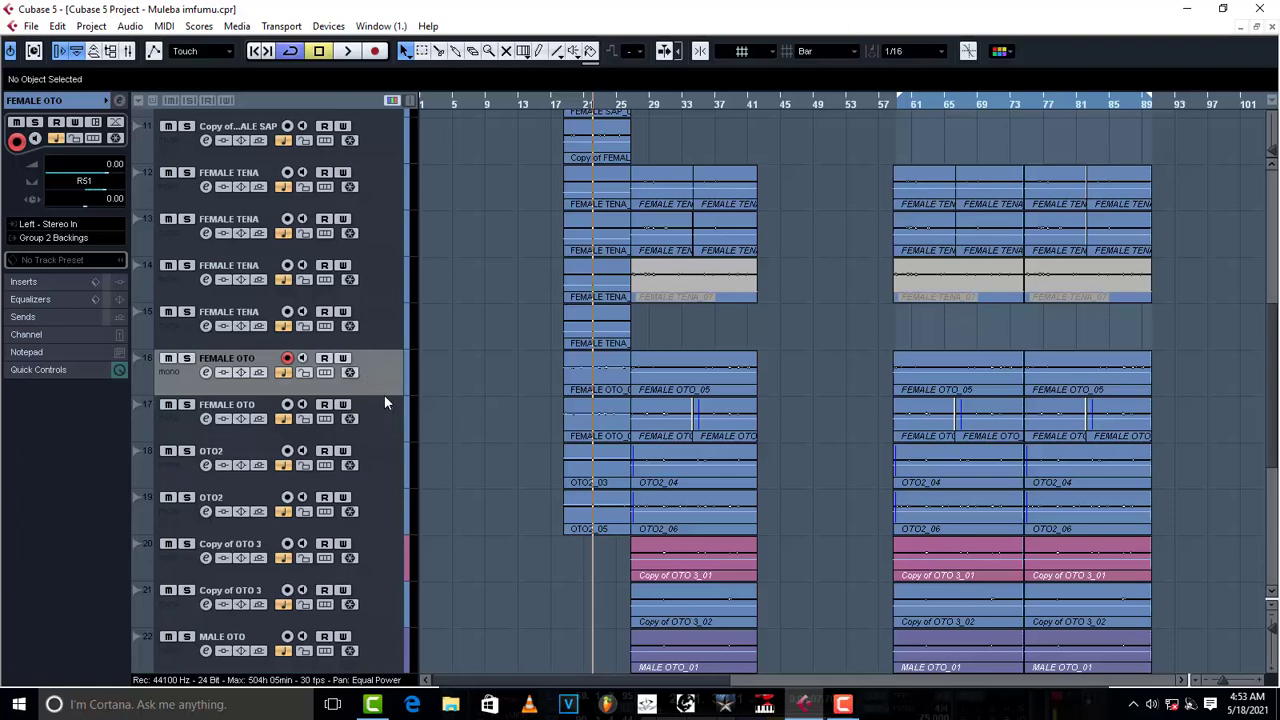
click(378, 418)
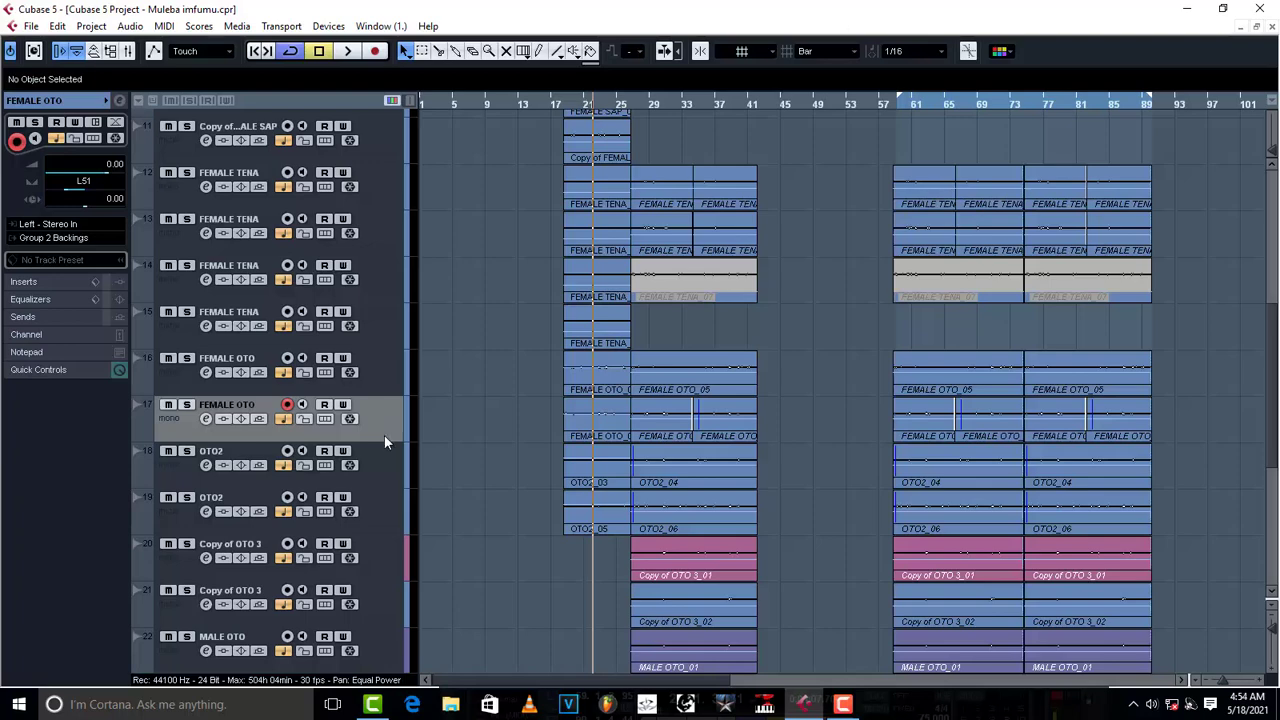
scroll(391, 451, down, 5)
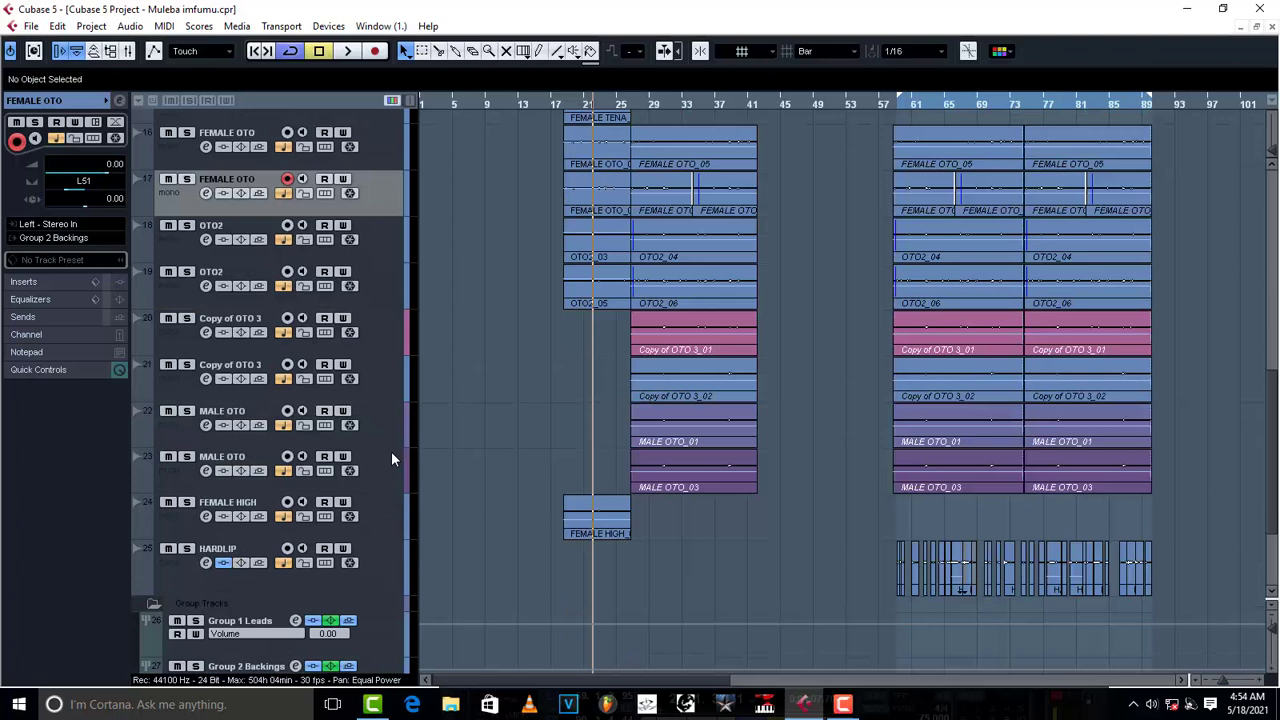
click(377, 283)
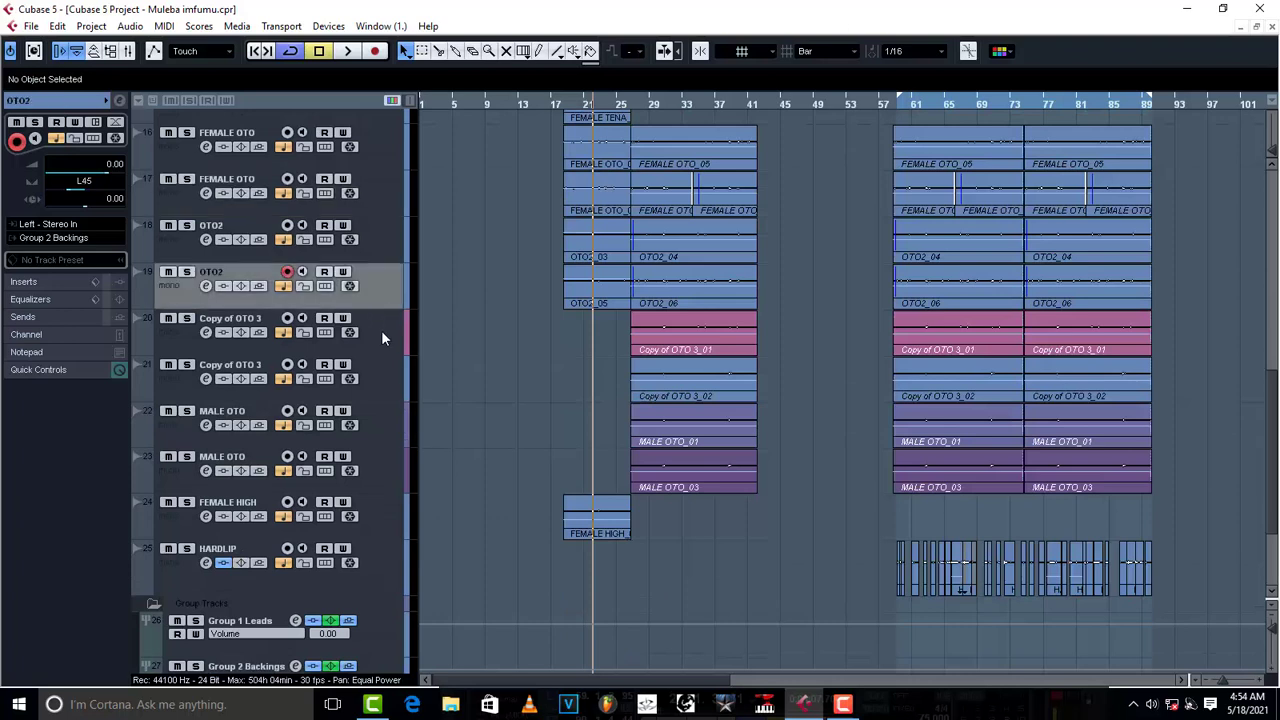
click(381, 330)
click(380, 382)
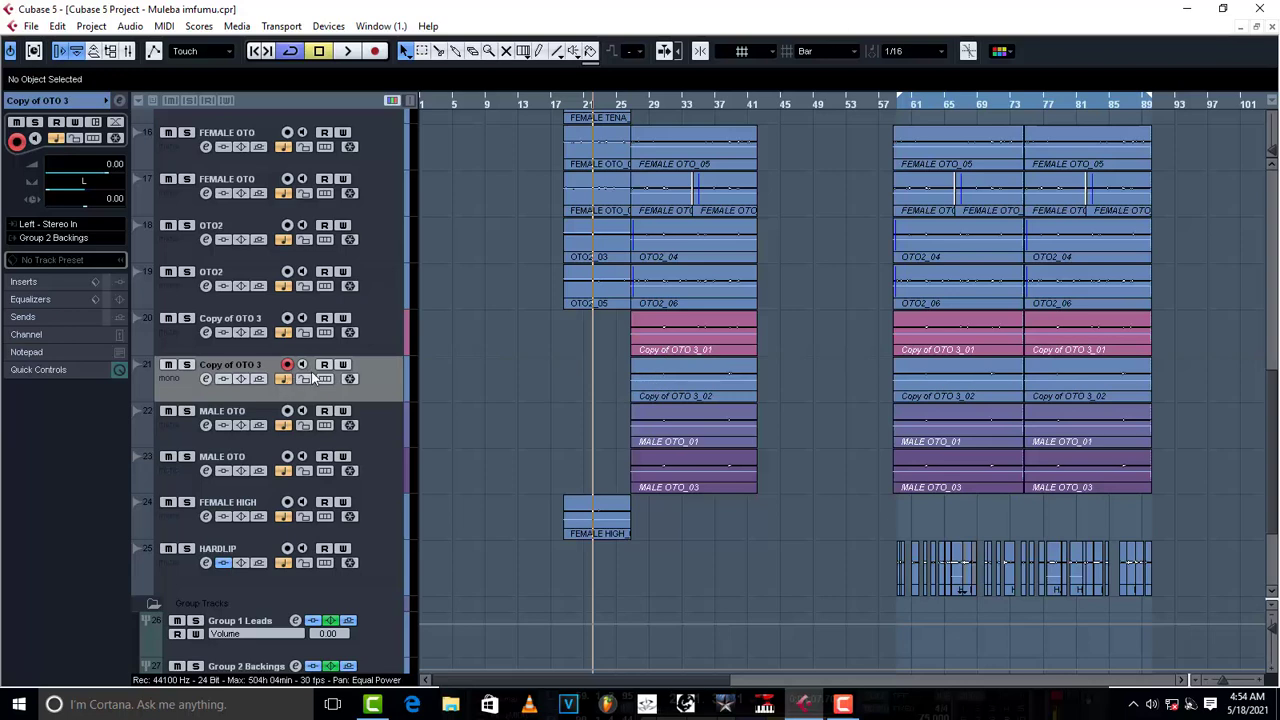
Compare Copy of OTO 3 tracks 20 and 21 (hard right, hard left), then place the cursor at bar 29.
click(382, 343)
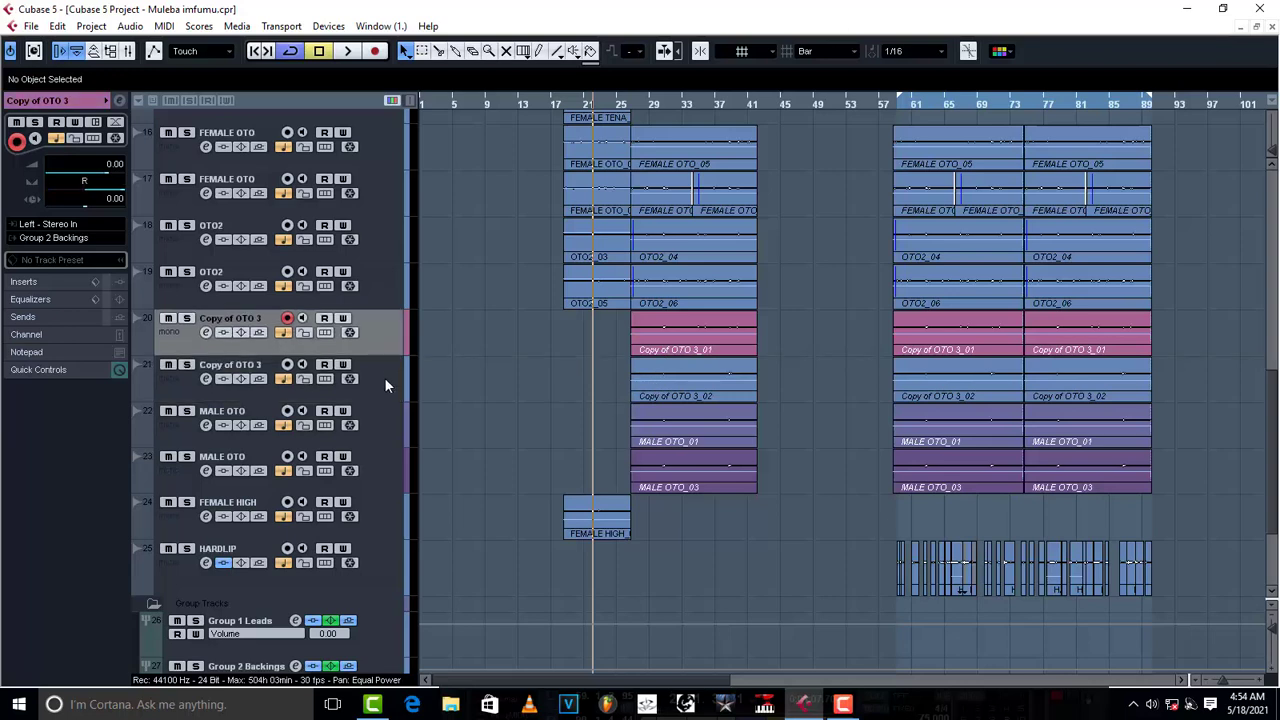
click(384, 377)
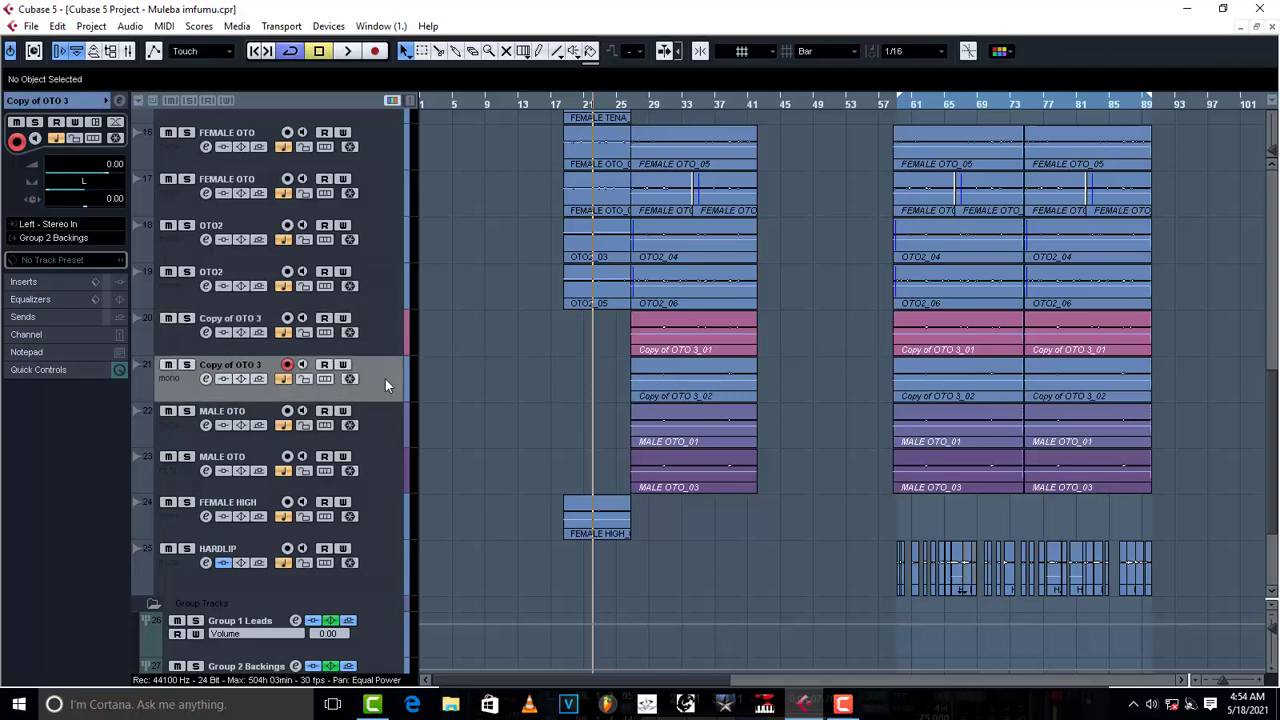
click(656, 104)
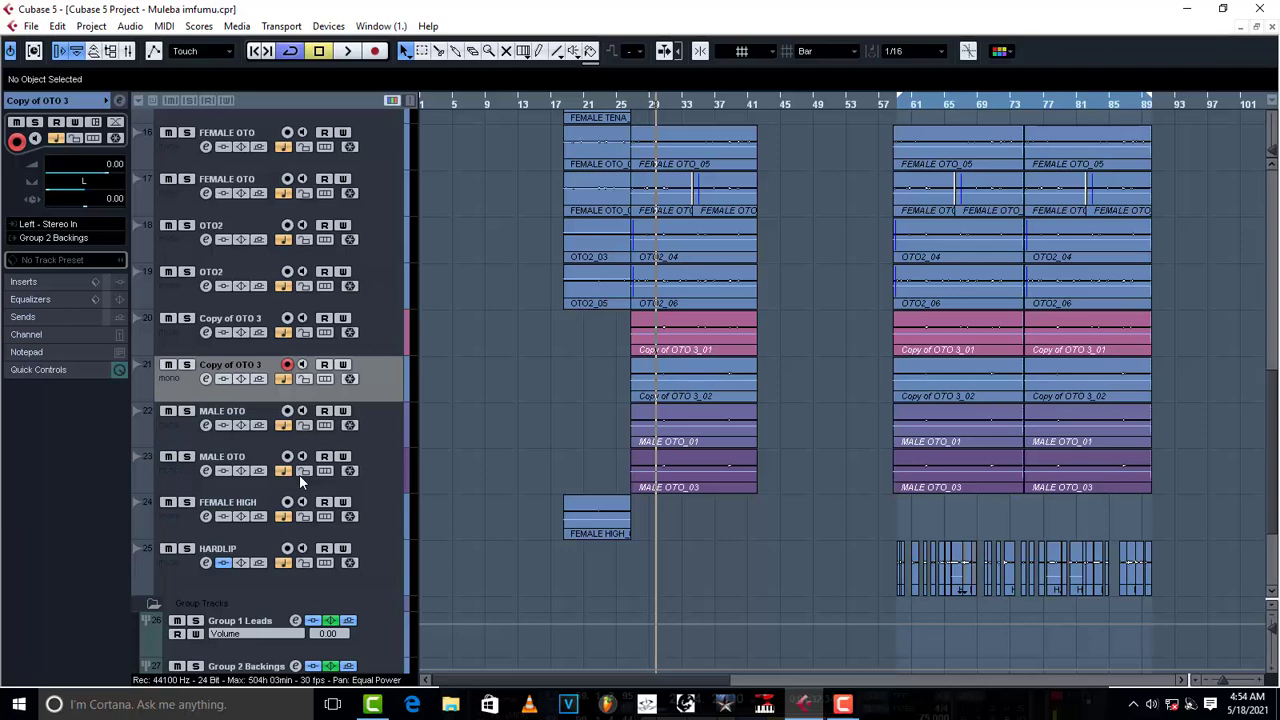
Check the MALE OTO tracks 22 and 23 pans, R50 and L50, against the Copy of OTO 3 pair.
click(373, 480)
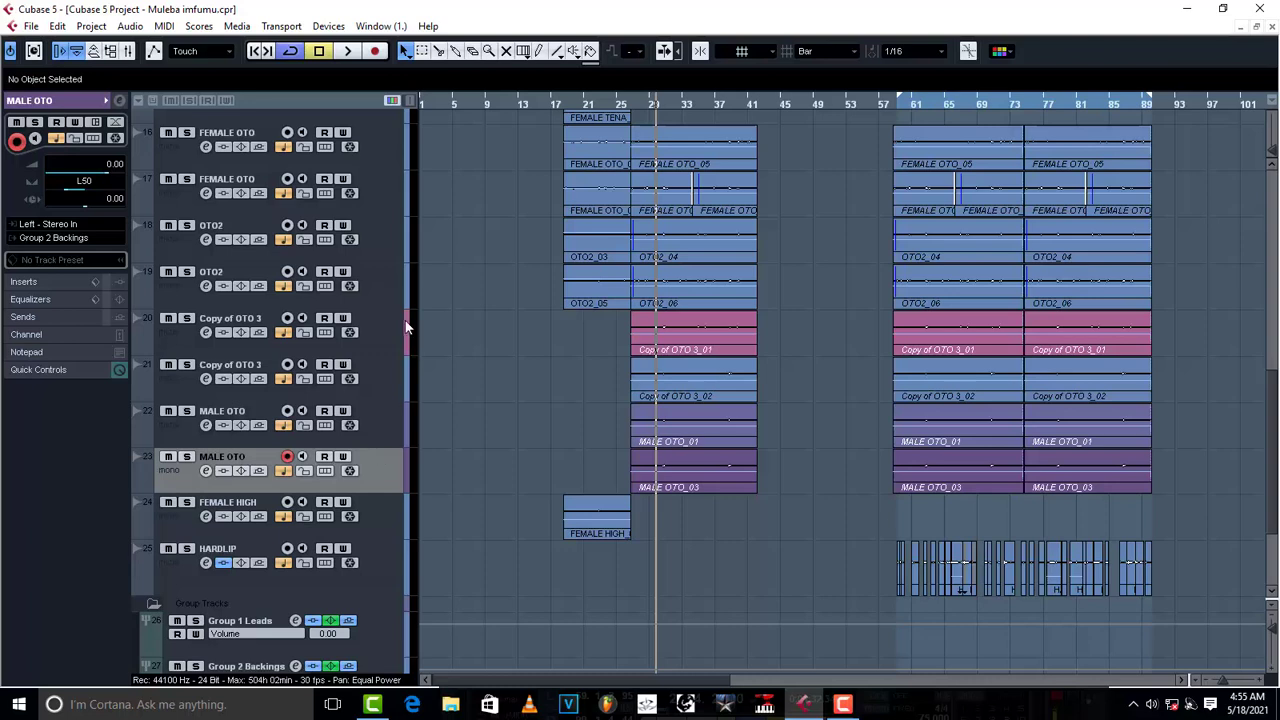
click(384, 338)
click(380, 385)
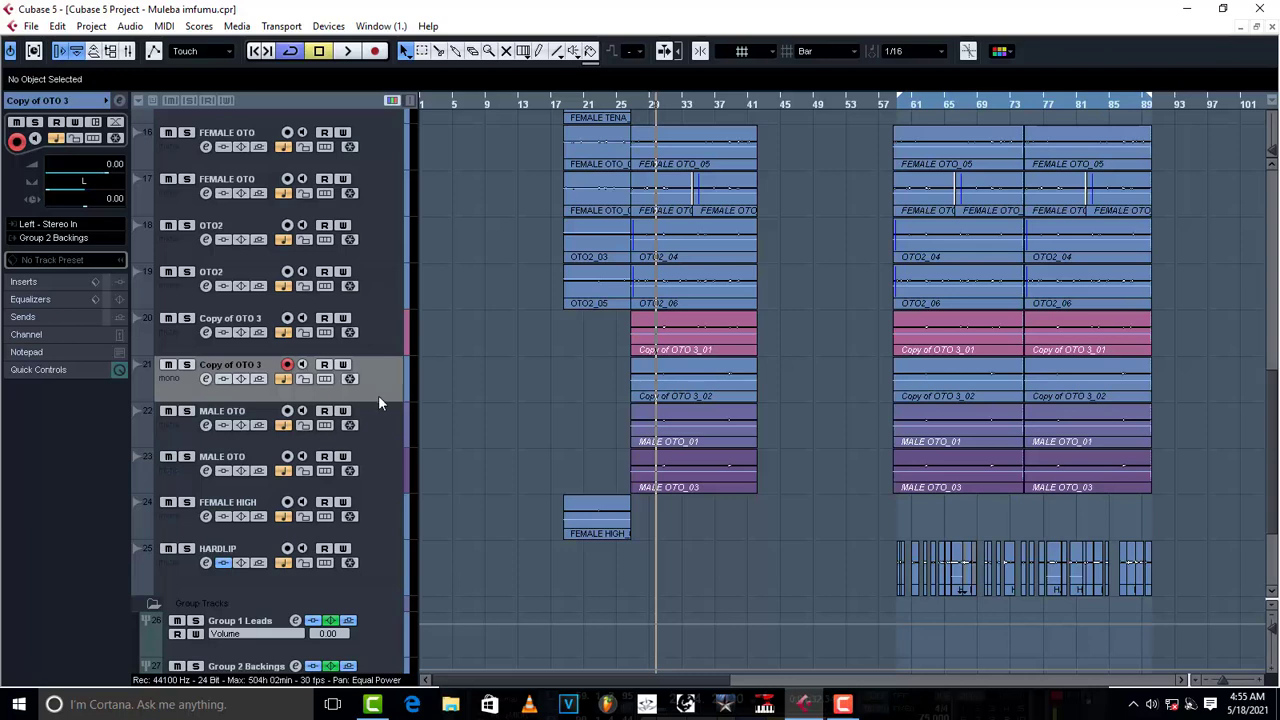
click(380, 426)
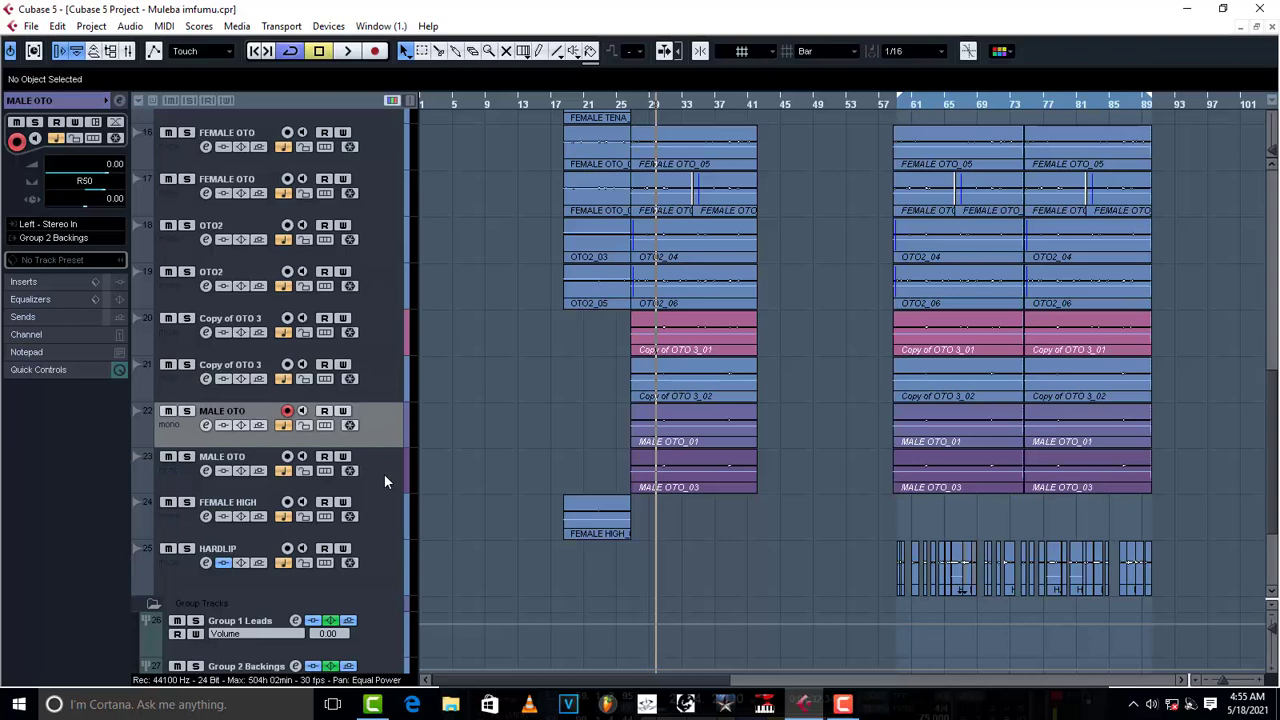
click(388, 478)
click(386, 427)
Play back the arrangement from the cursor to hear the MALE OTO pair panned L50/R50.
key(space)
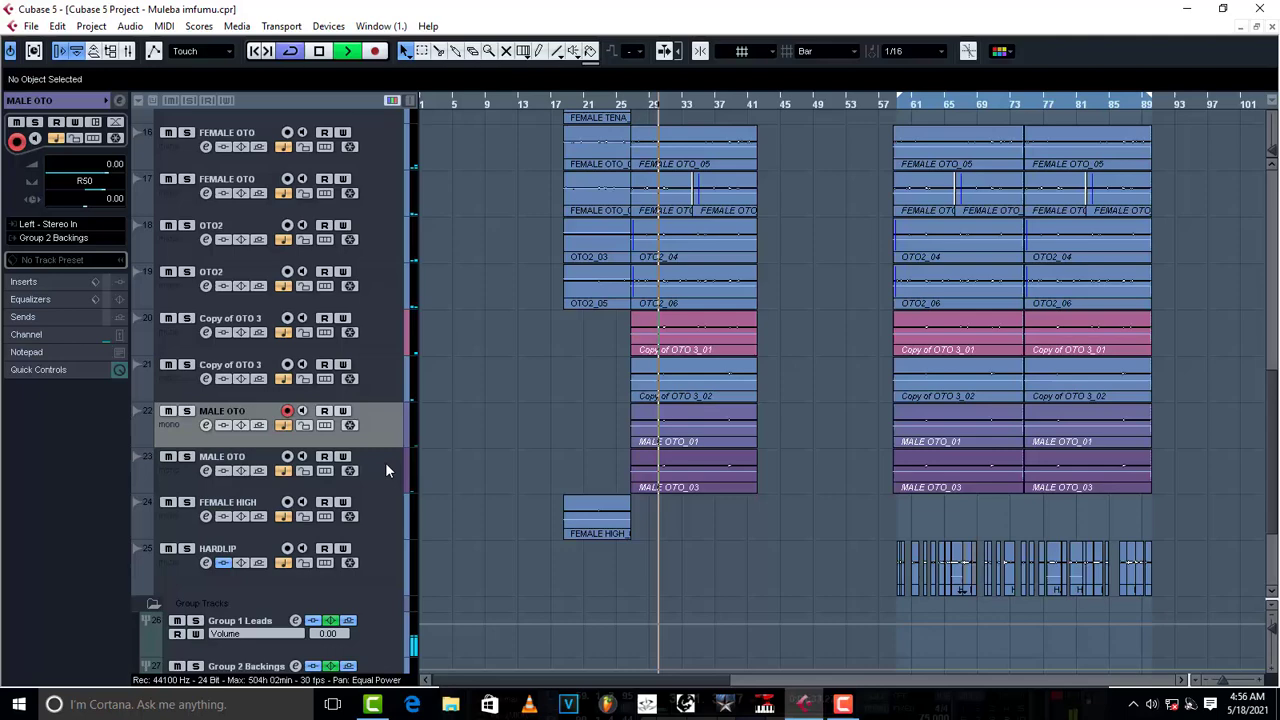